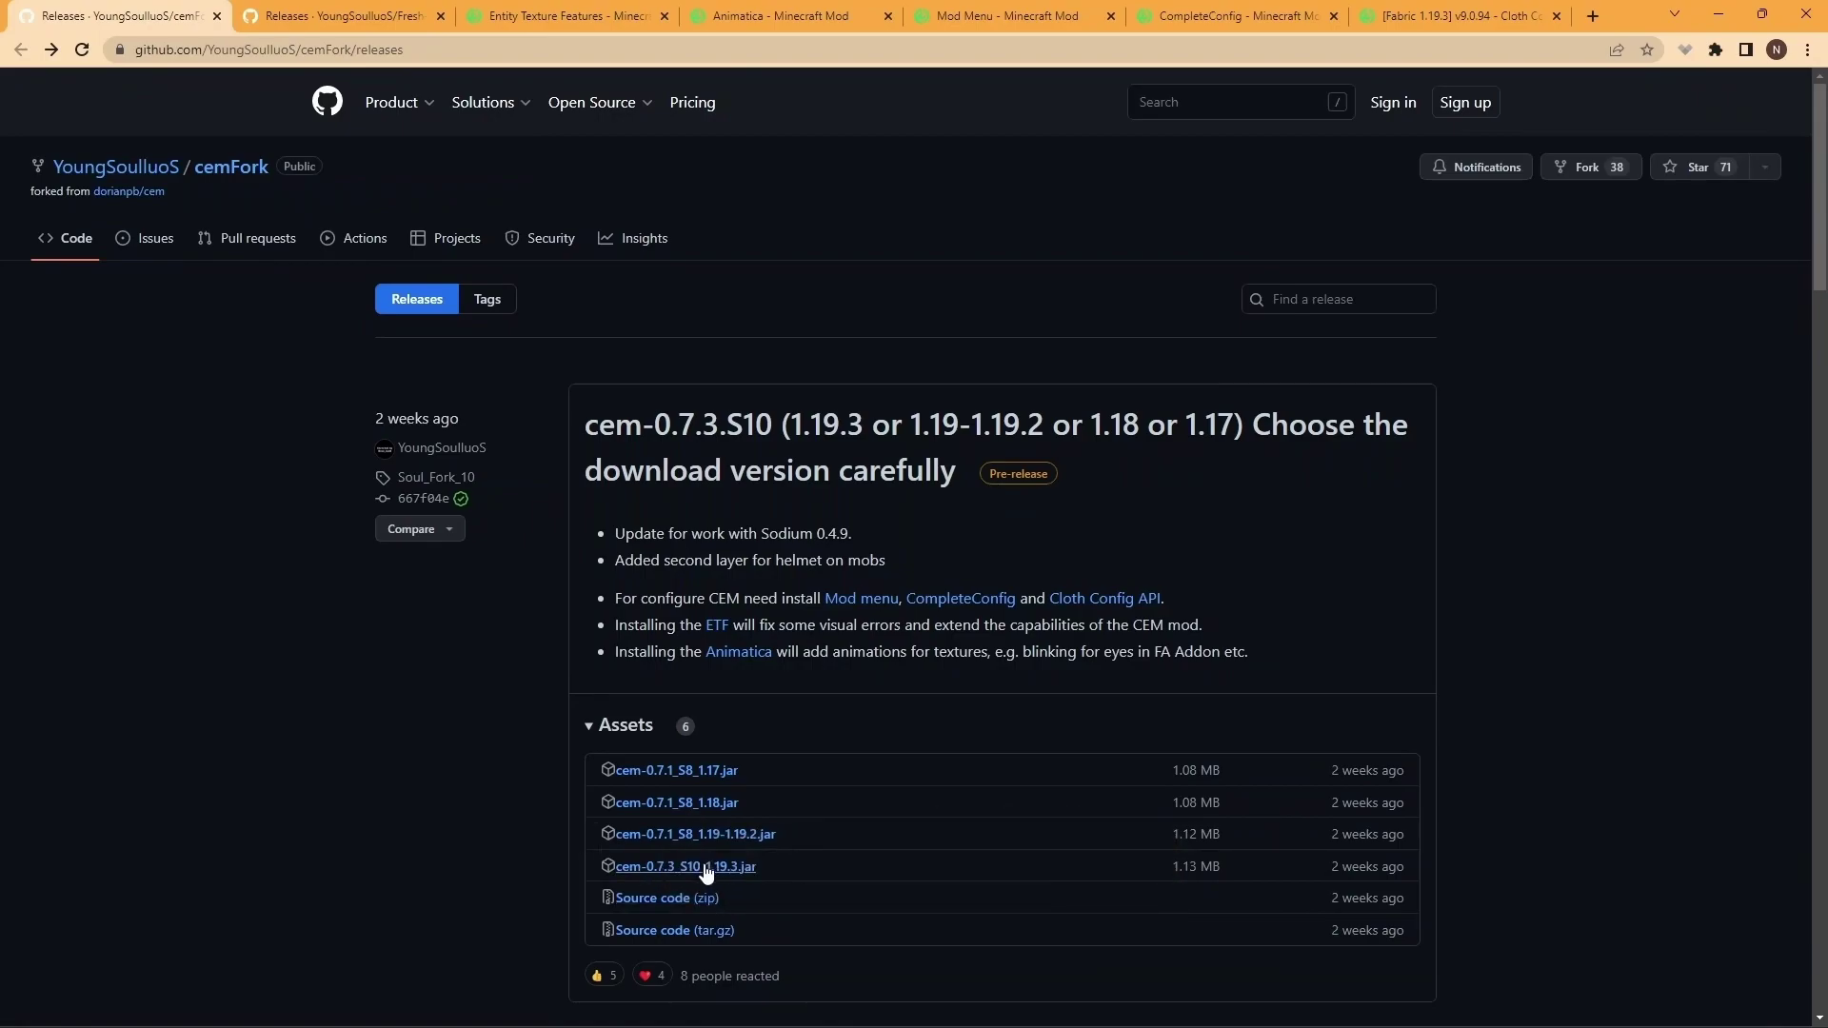
# Download cem-0.7.3_S10_1.19.3.jar and the FreshAnimations_v1.7_S10 zip from the GitHub releases pages.
pyautogui.click(704, 864)
pyautogui.click(334, 16)
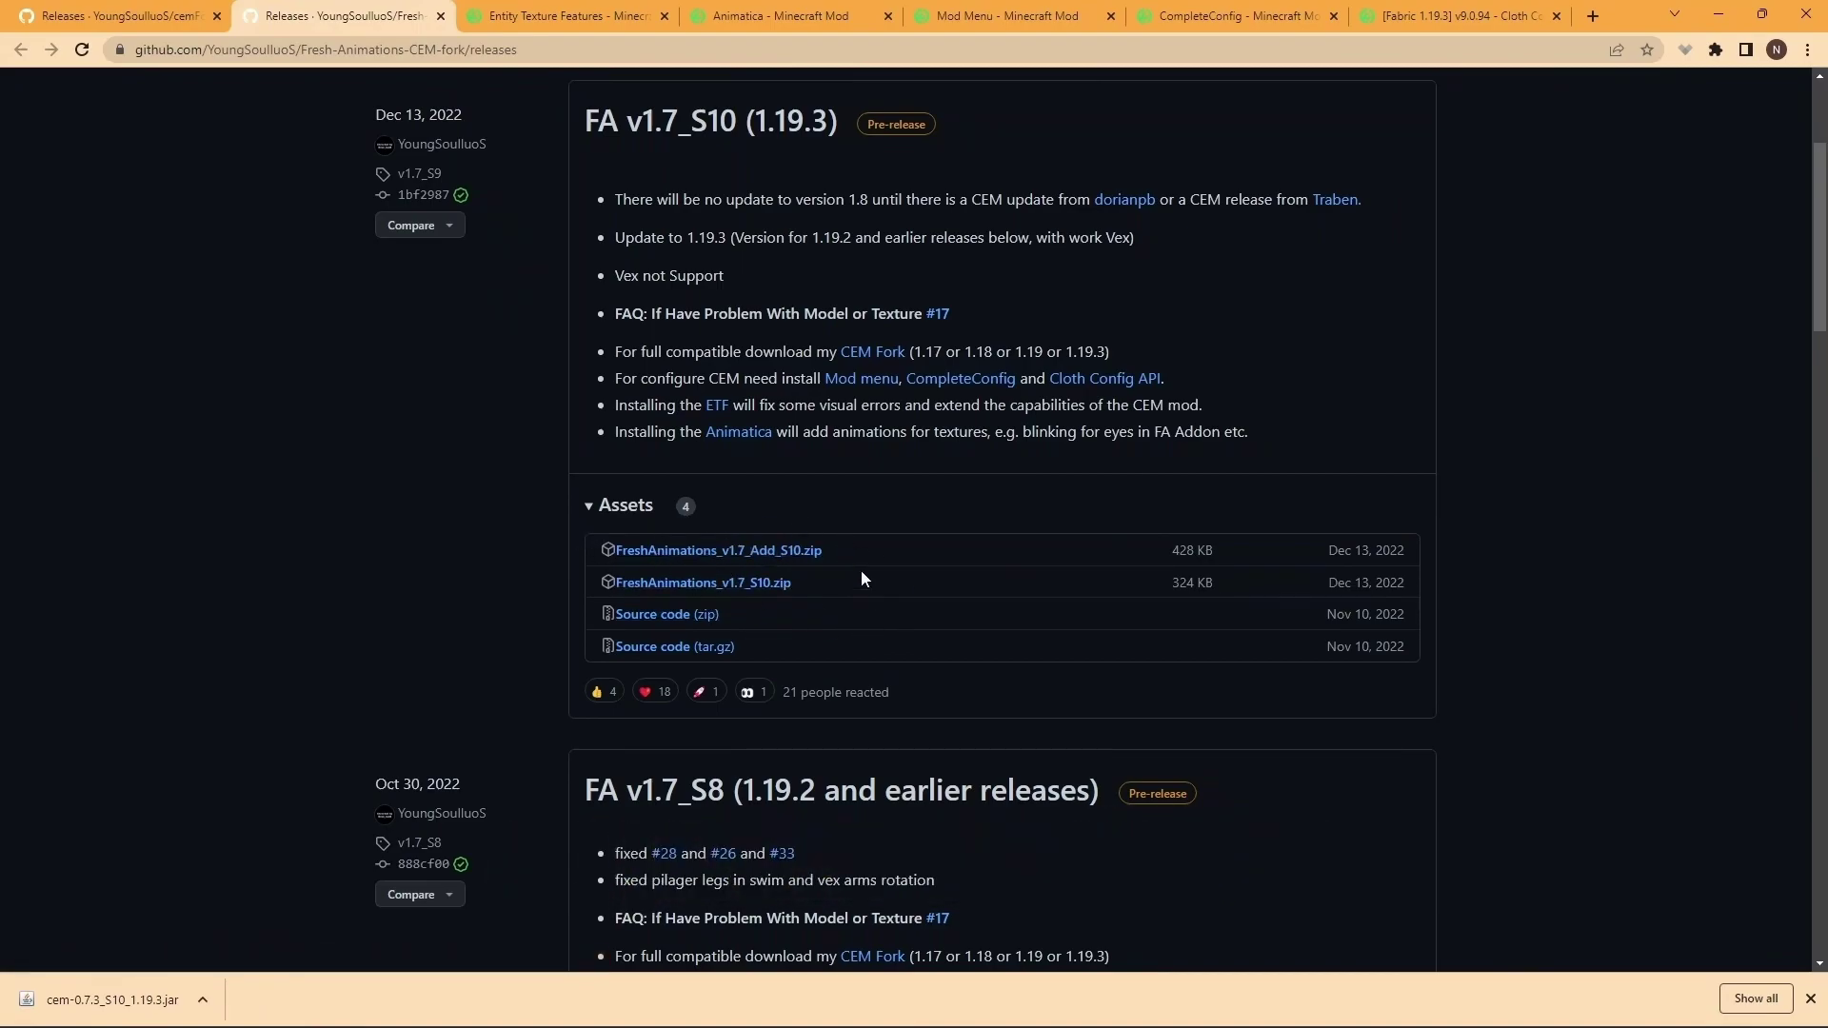
pyautogui.click(122, 15)
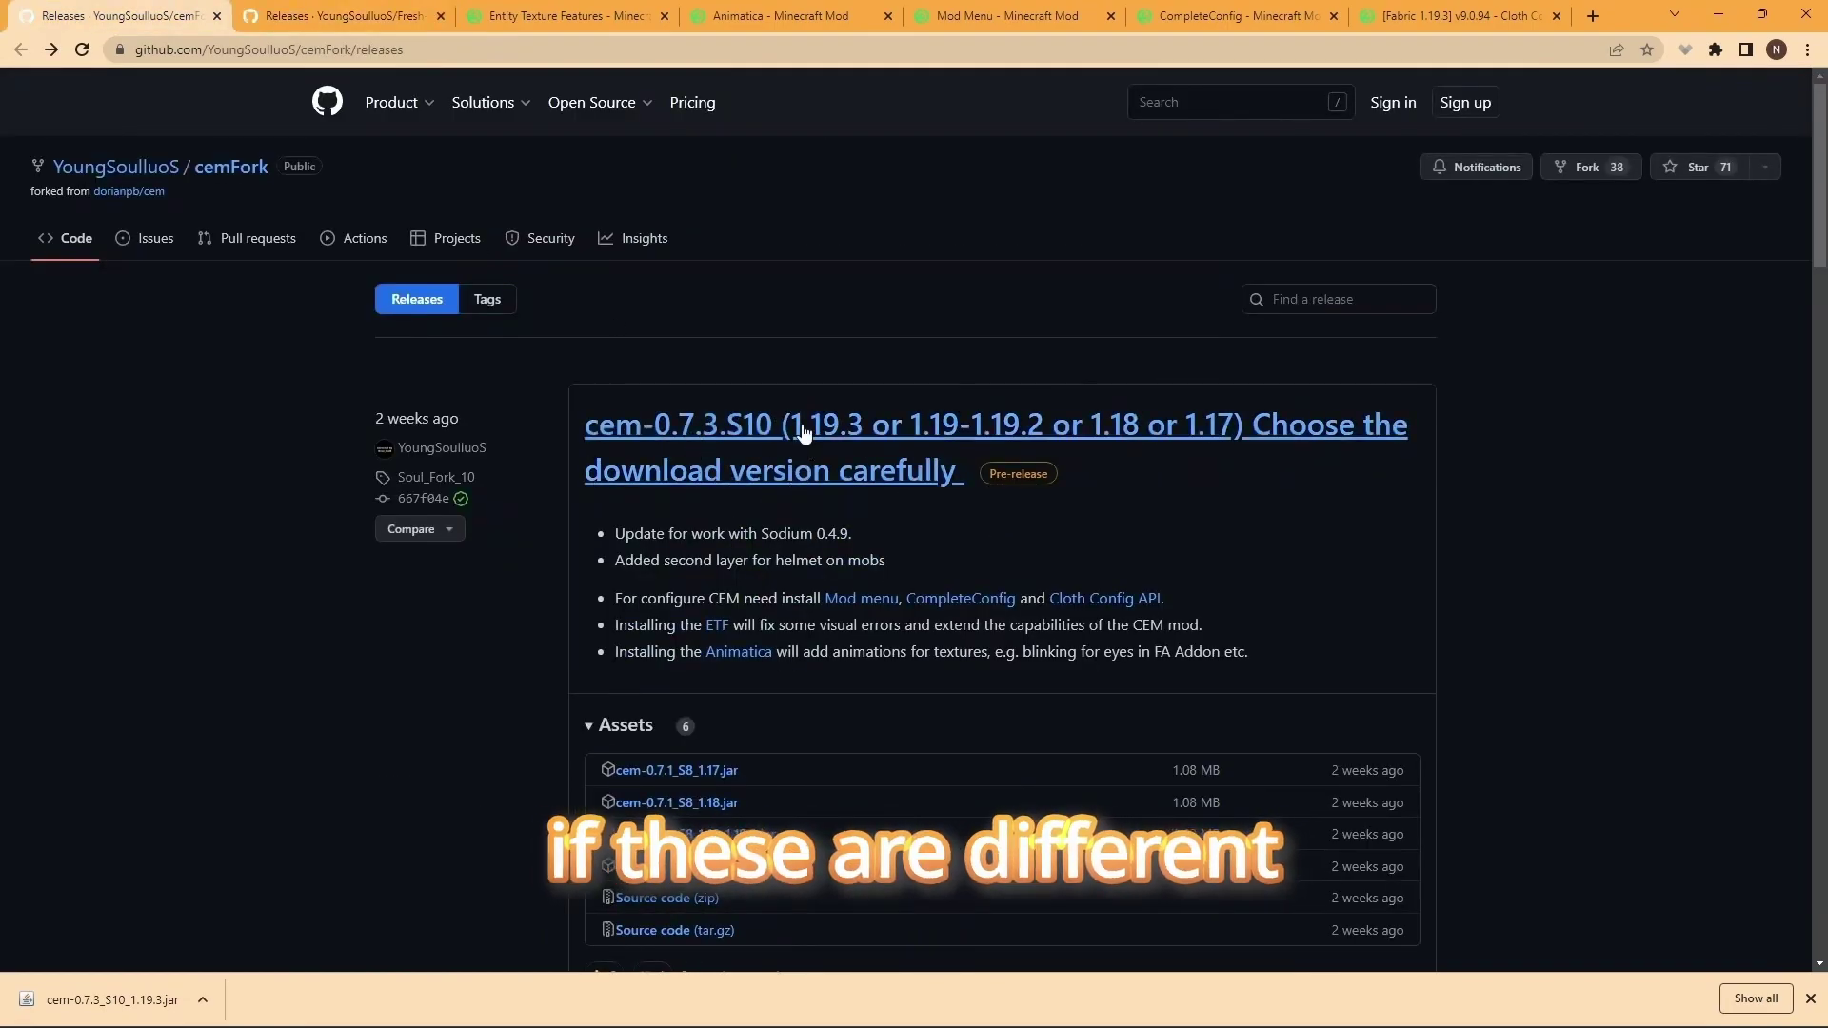
pyautogui.hotkey('ctrl', 'Tab')
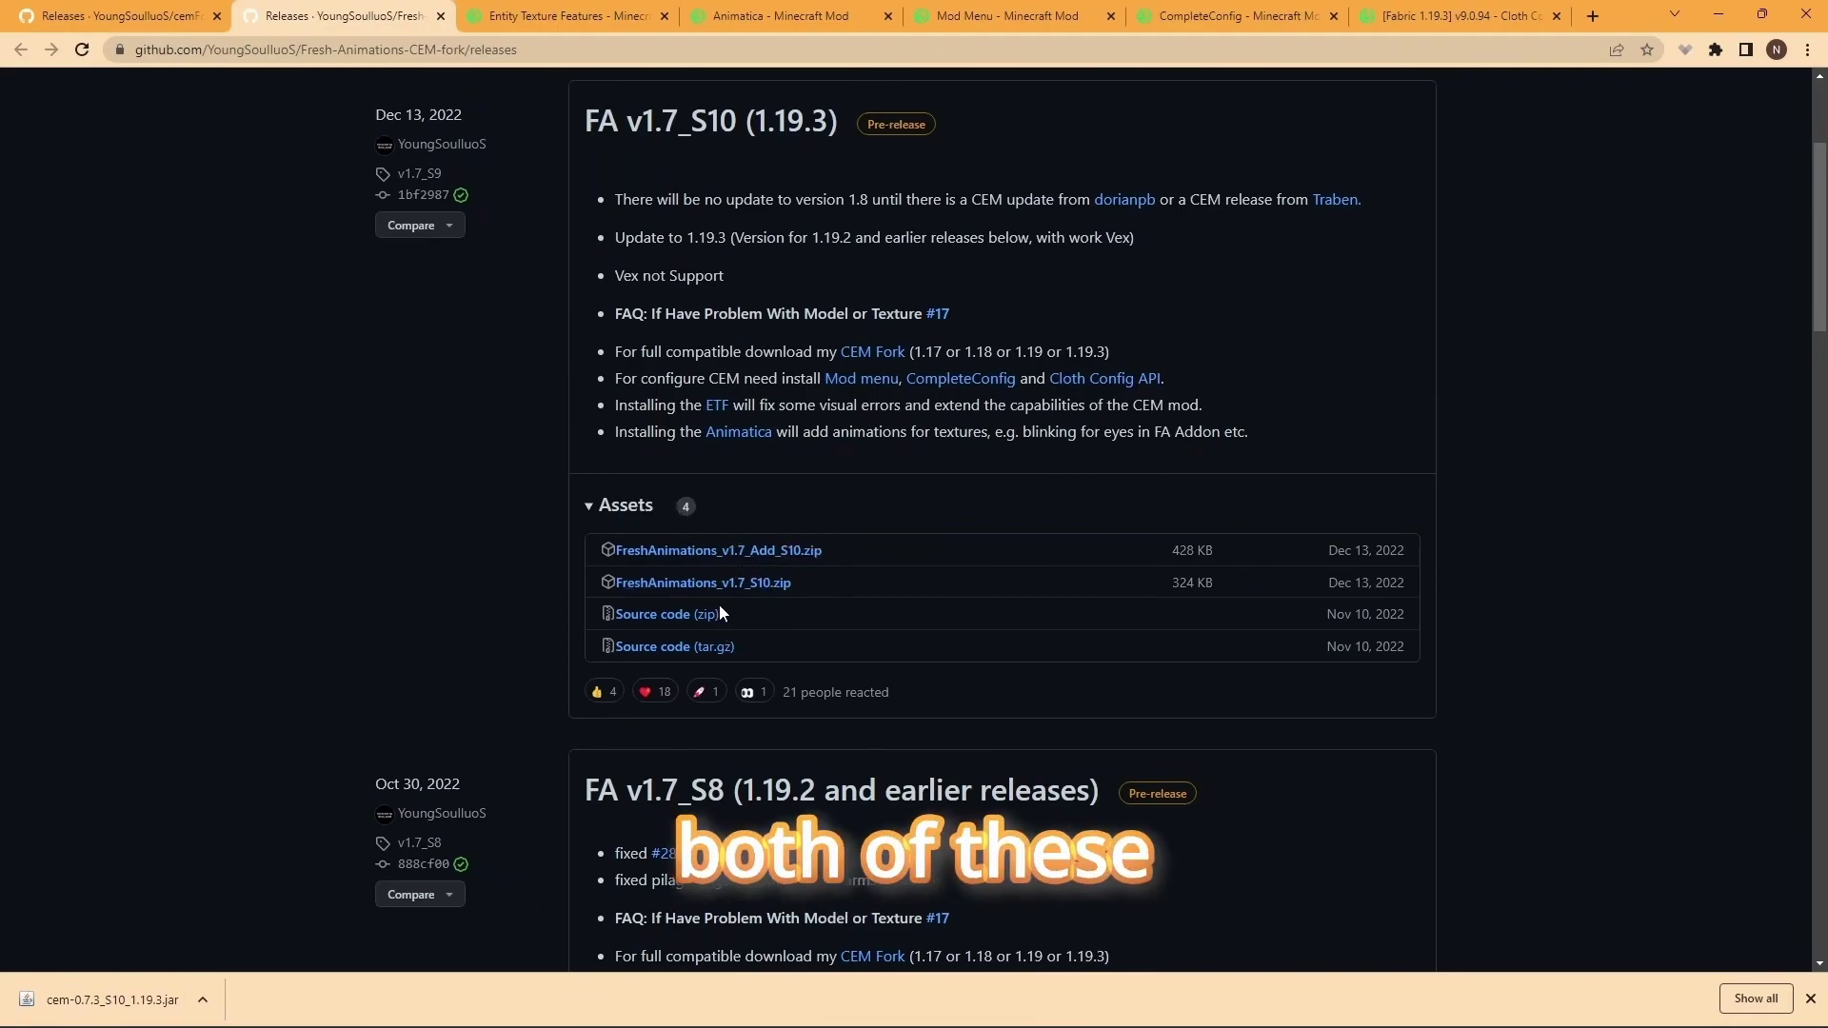
pyautogui.click(730, 583)
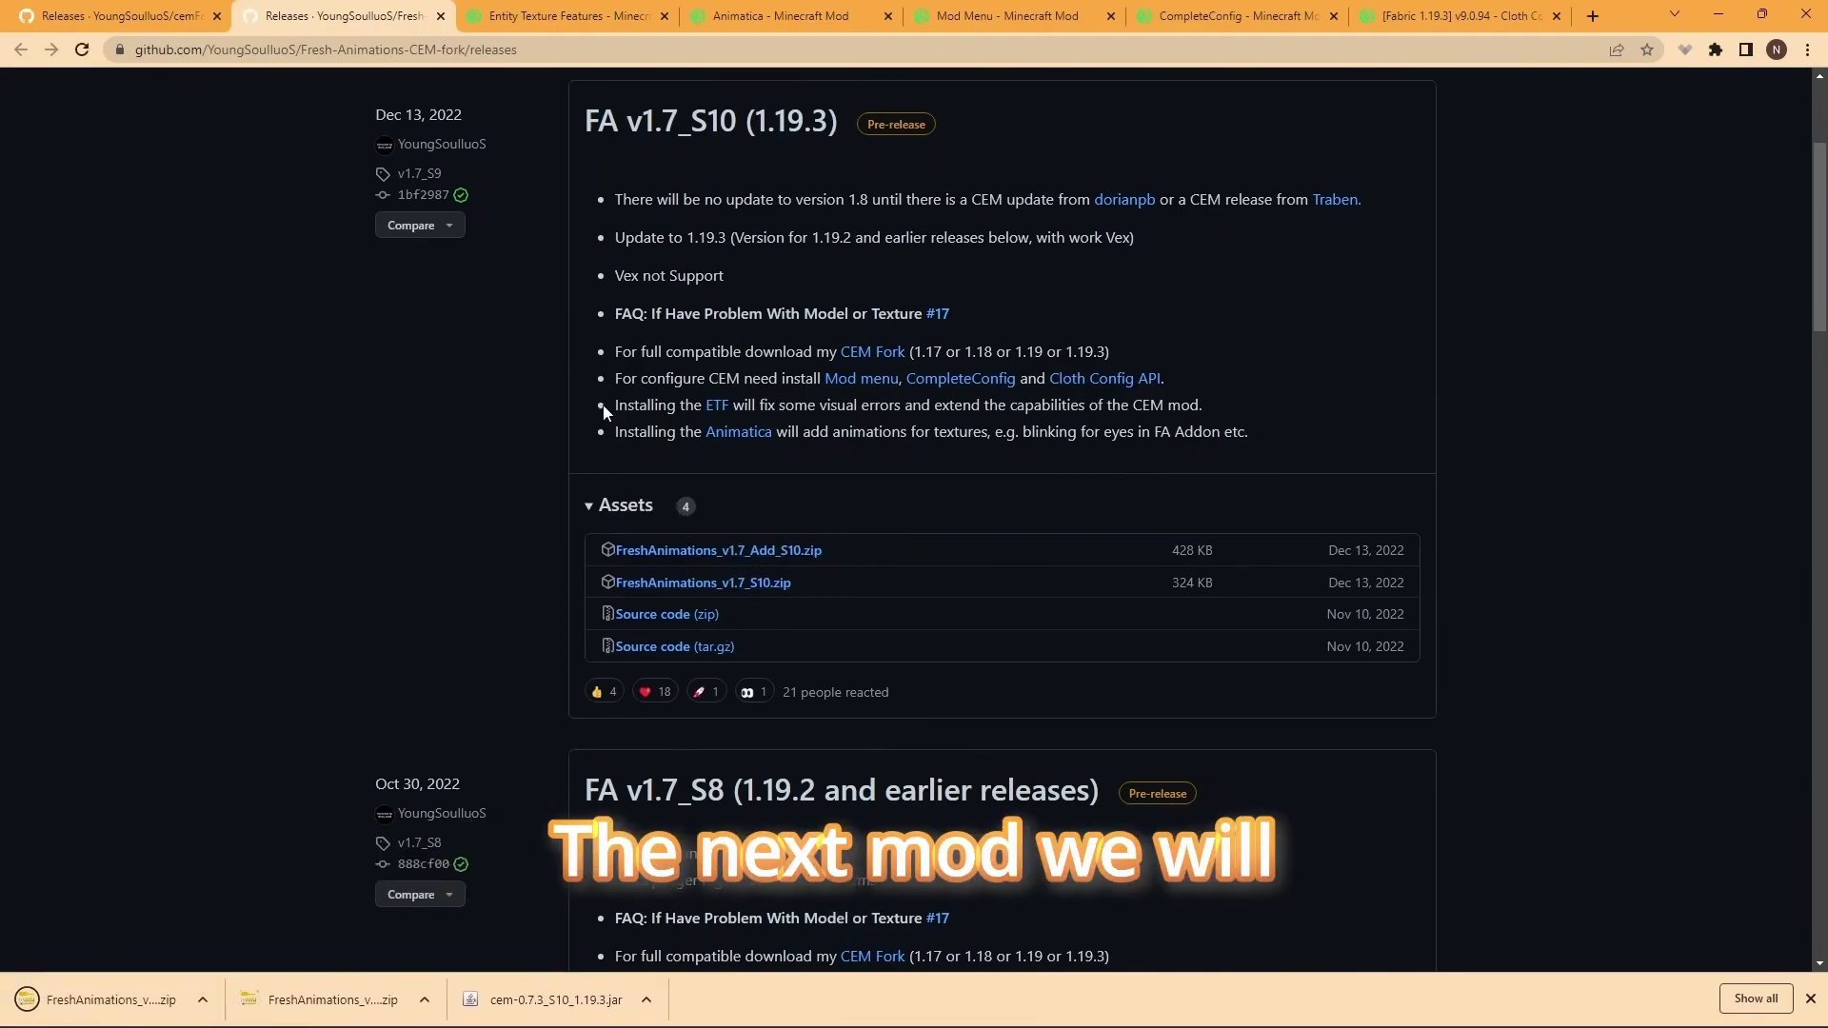
# Download the Entity Texture Features 4.3.1 Fabric 1.19.3 jar from Modrinth.
pyautogui.click(551, 14)
pyautogui.scroll(-2, 1225, 426)
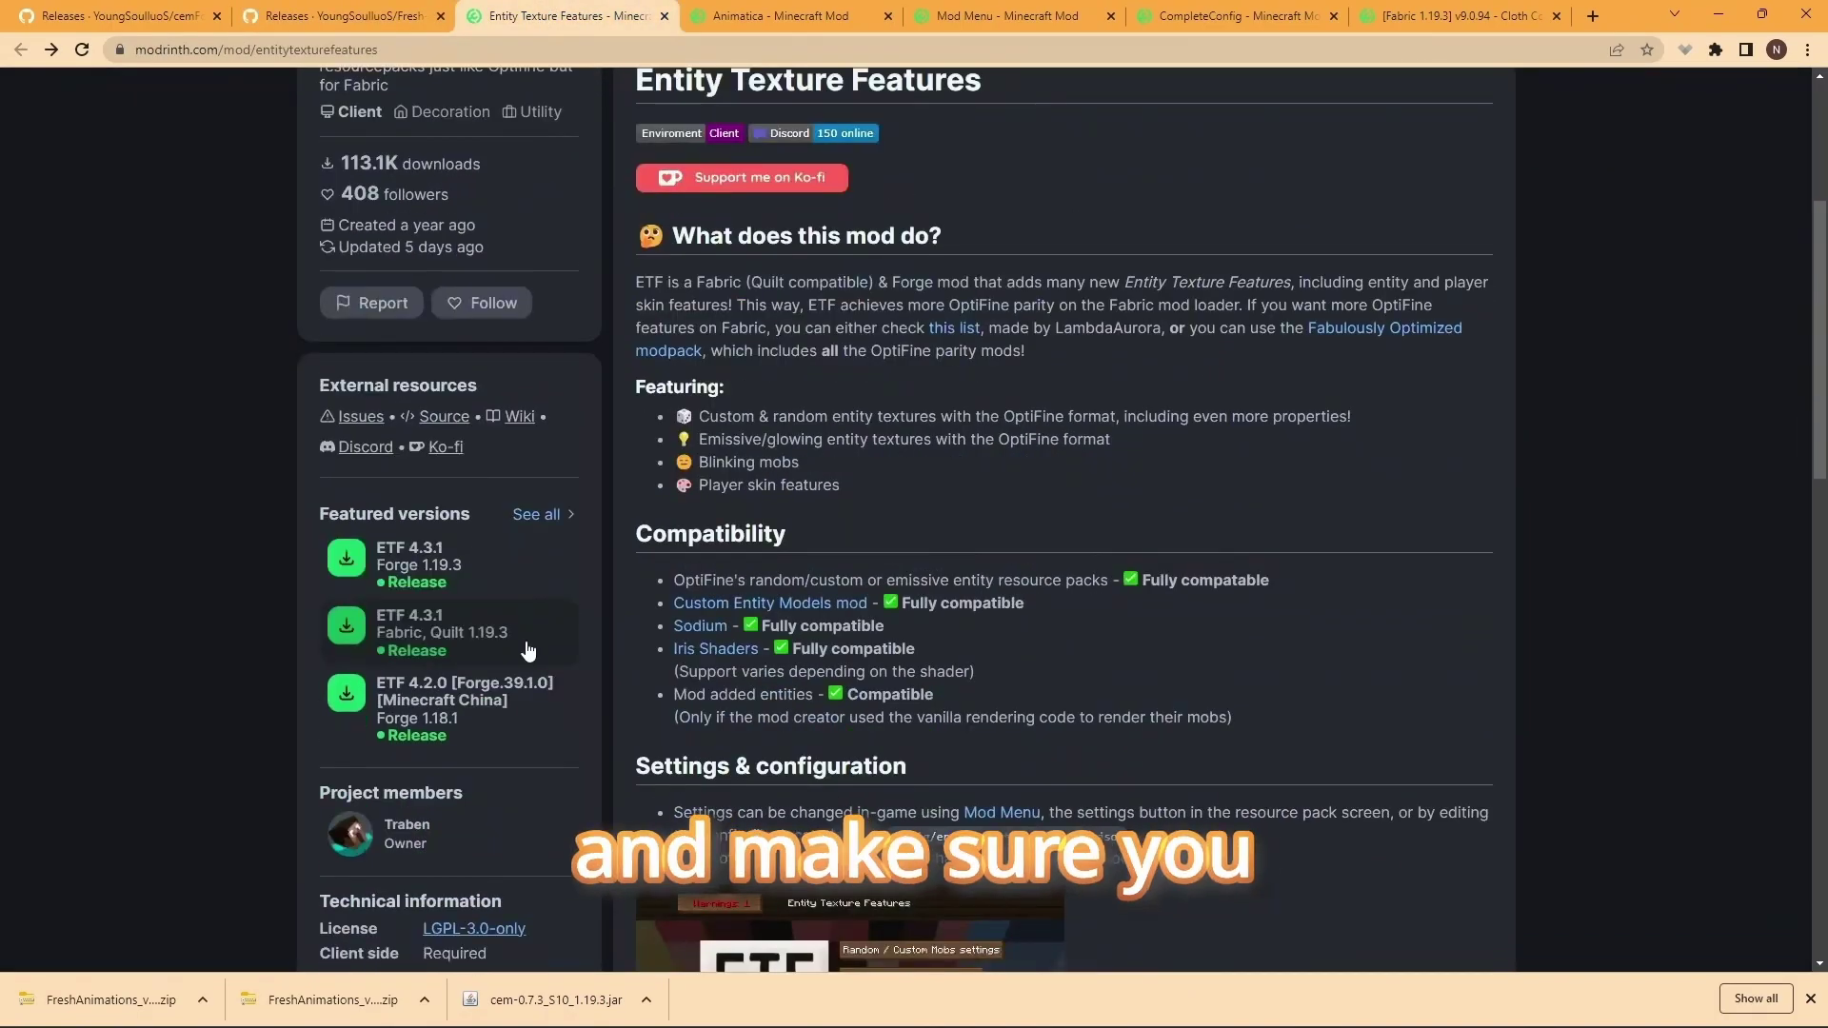
pyautogui.click(374, 627)
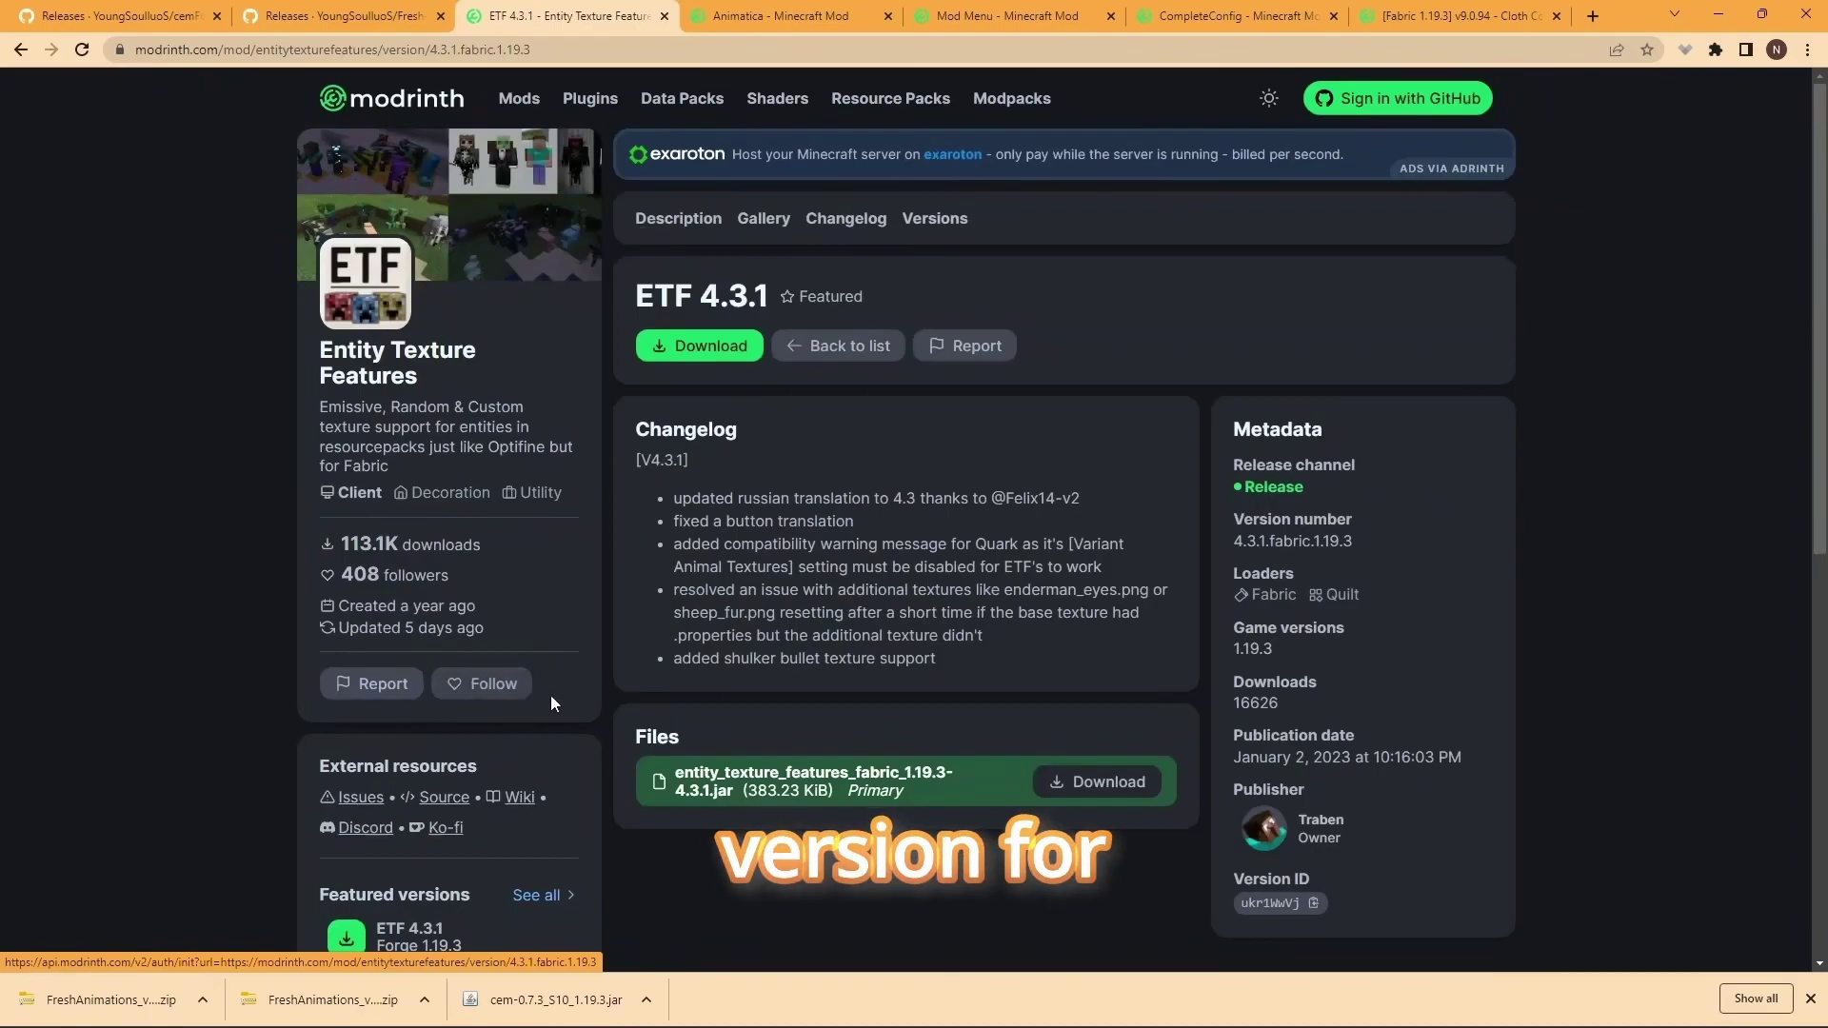
pyautogui.scroll(-4, 550, 697)
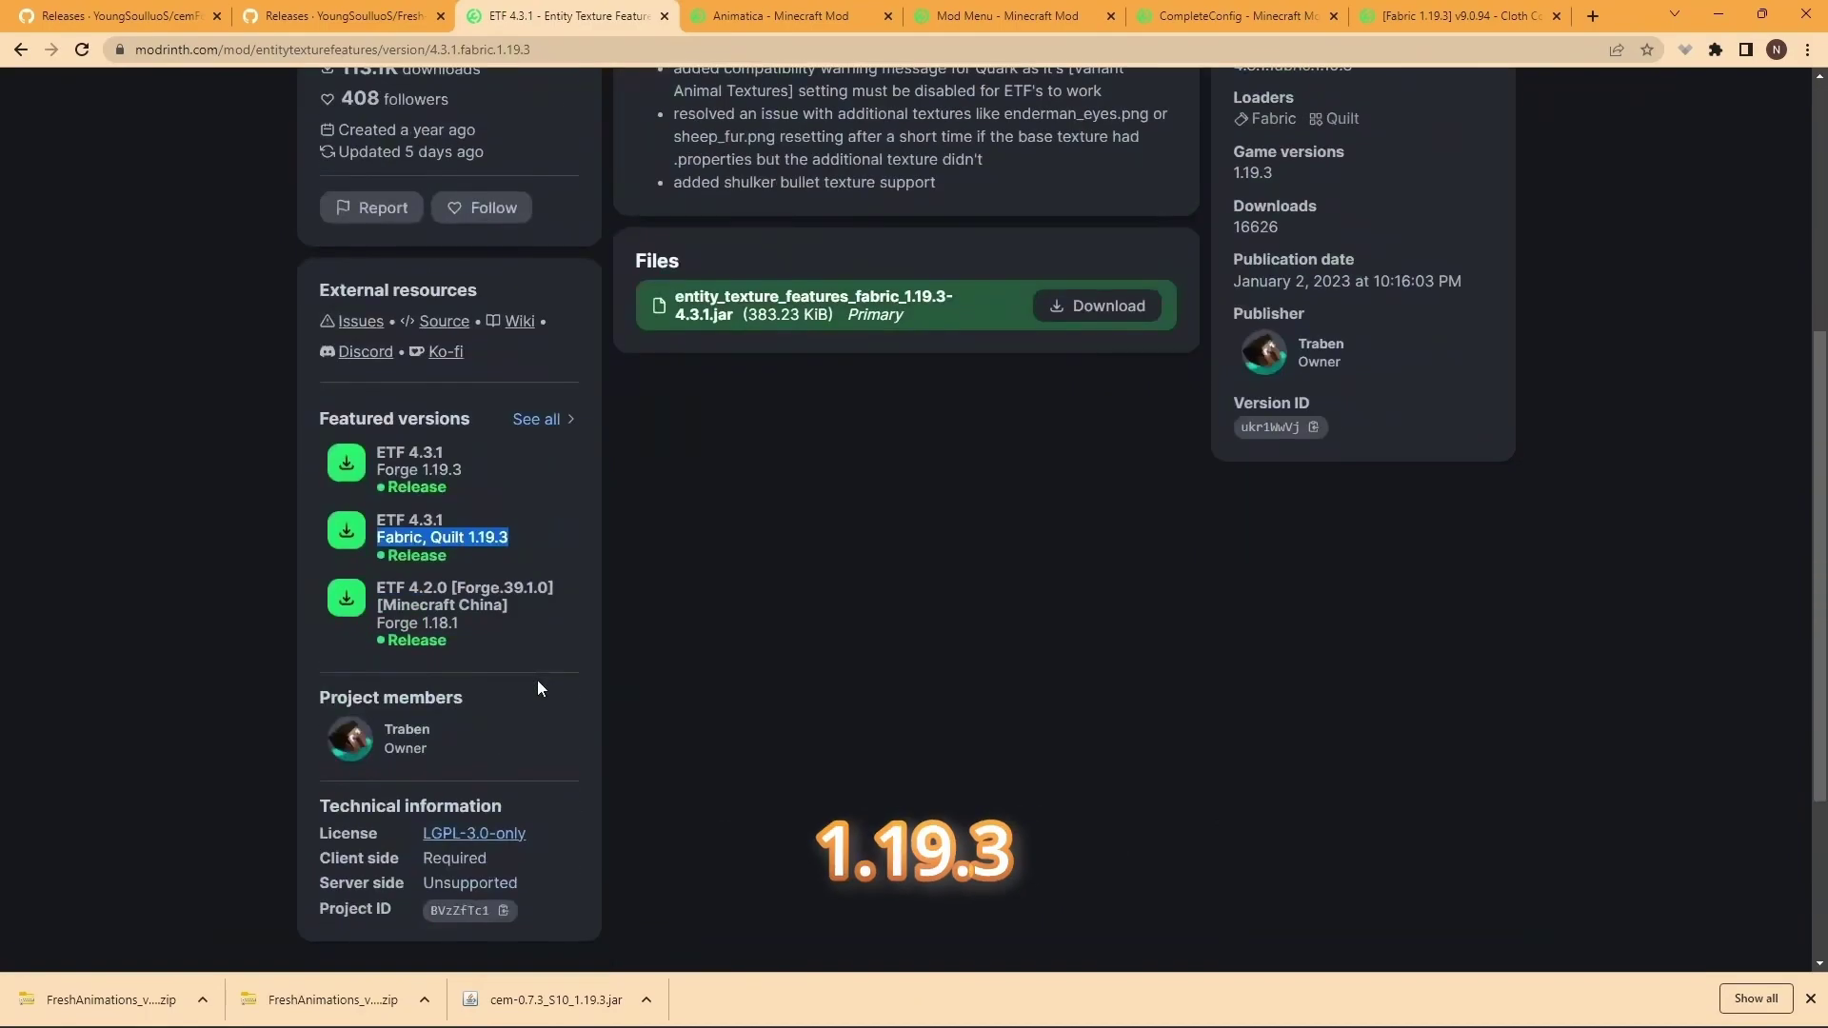
pyautogui.click(346, 533)
# Download the Mod Menu, CompleteConfig and Cloth Config API jars for Fabric 1.19.3.
pyautogui.hotkey('ctrl', 'Tab')
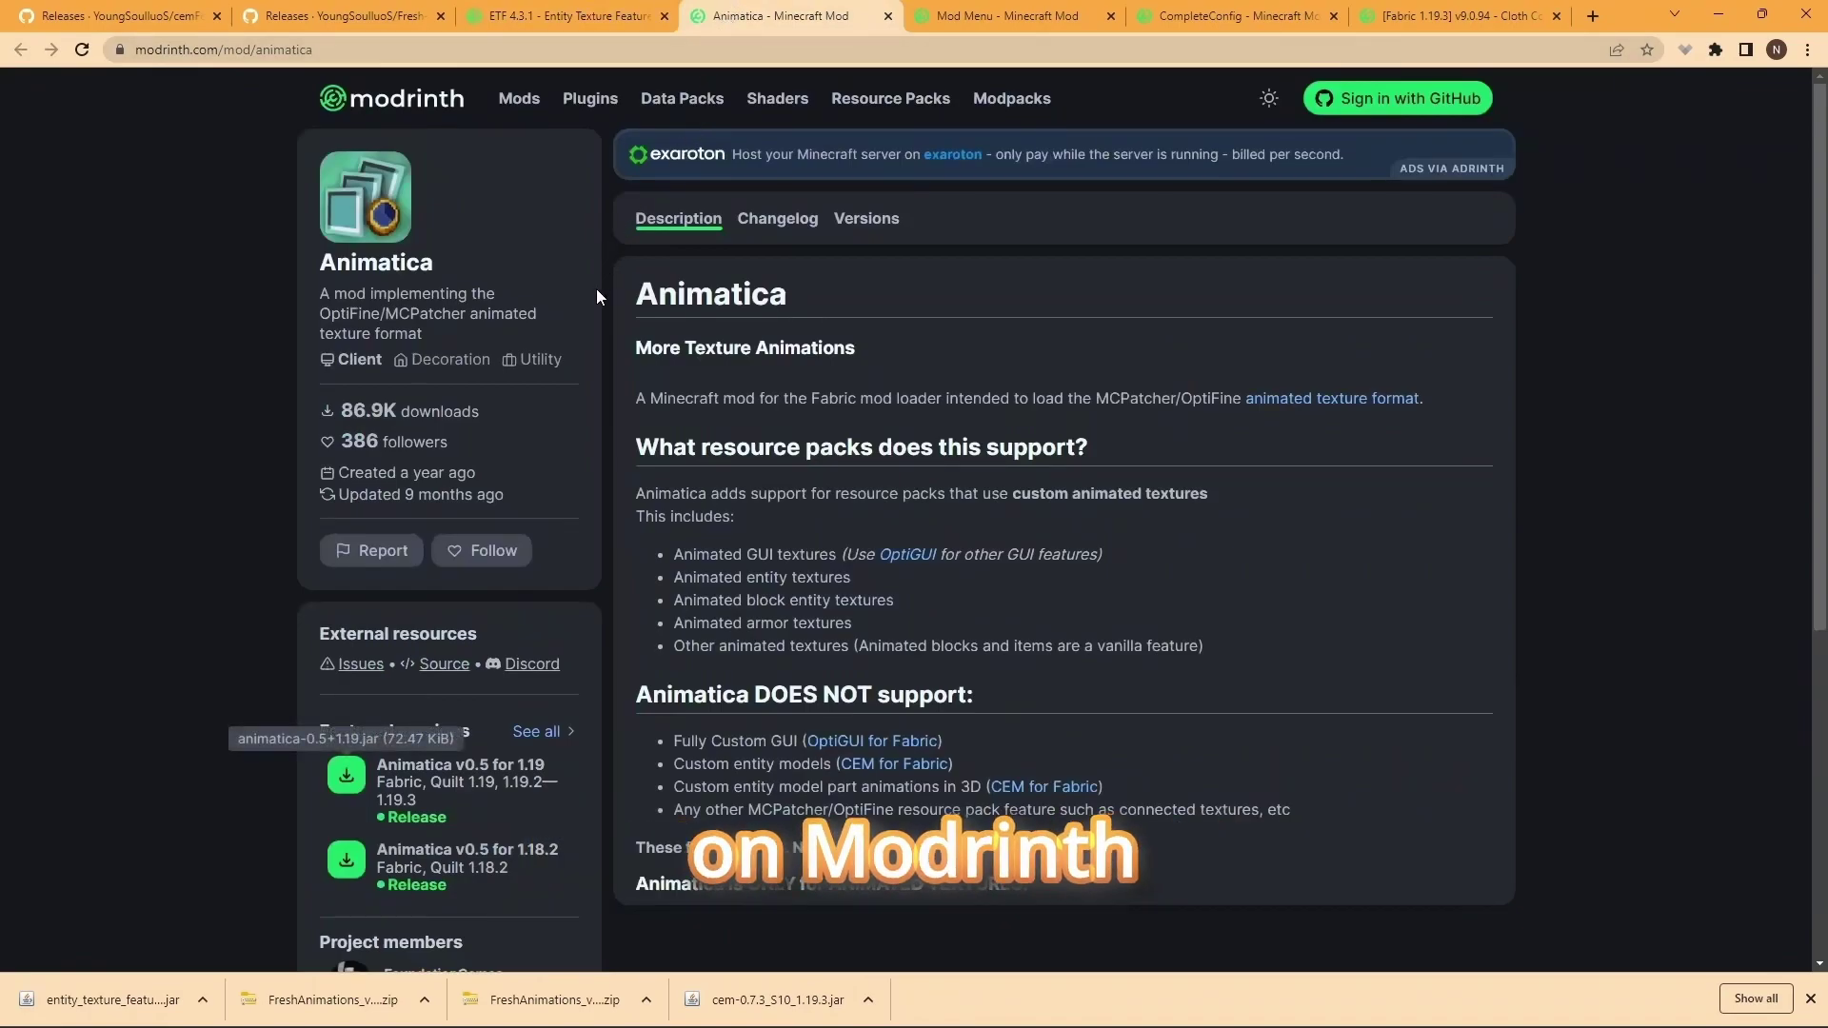
pyautogui.scroll(-1, 596, 290)
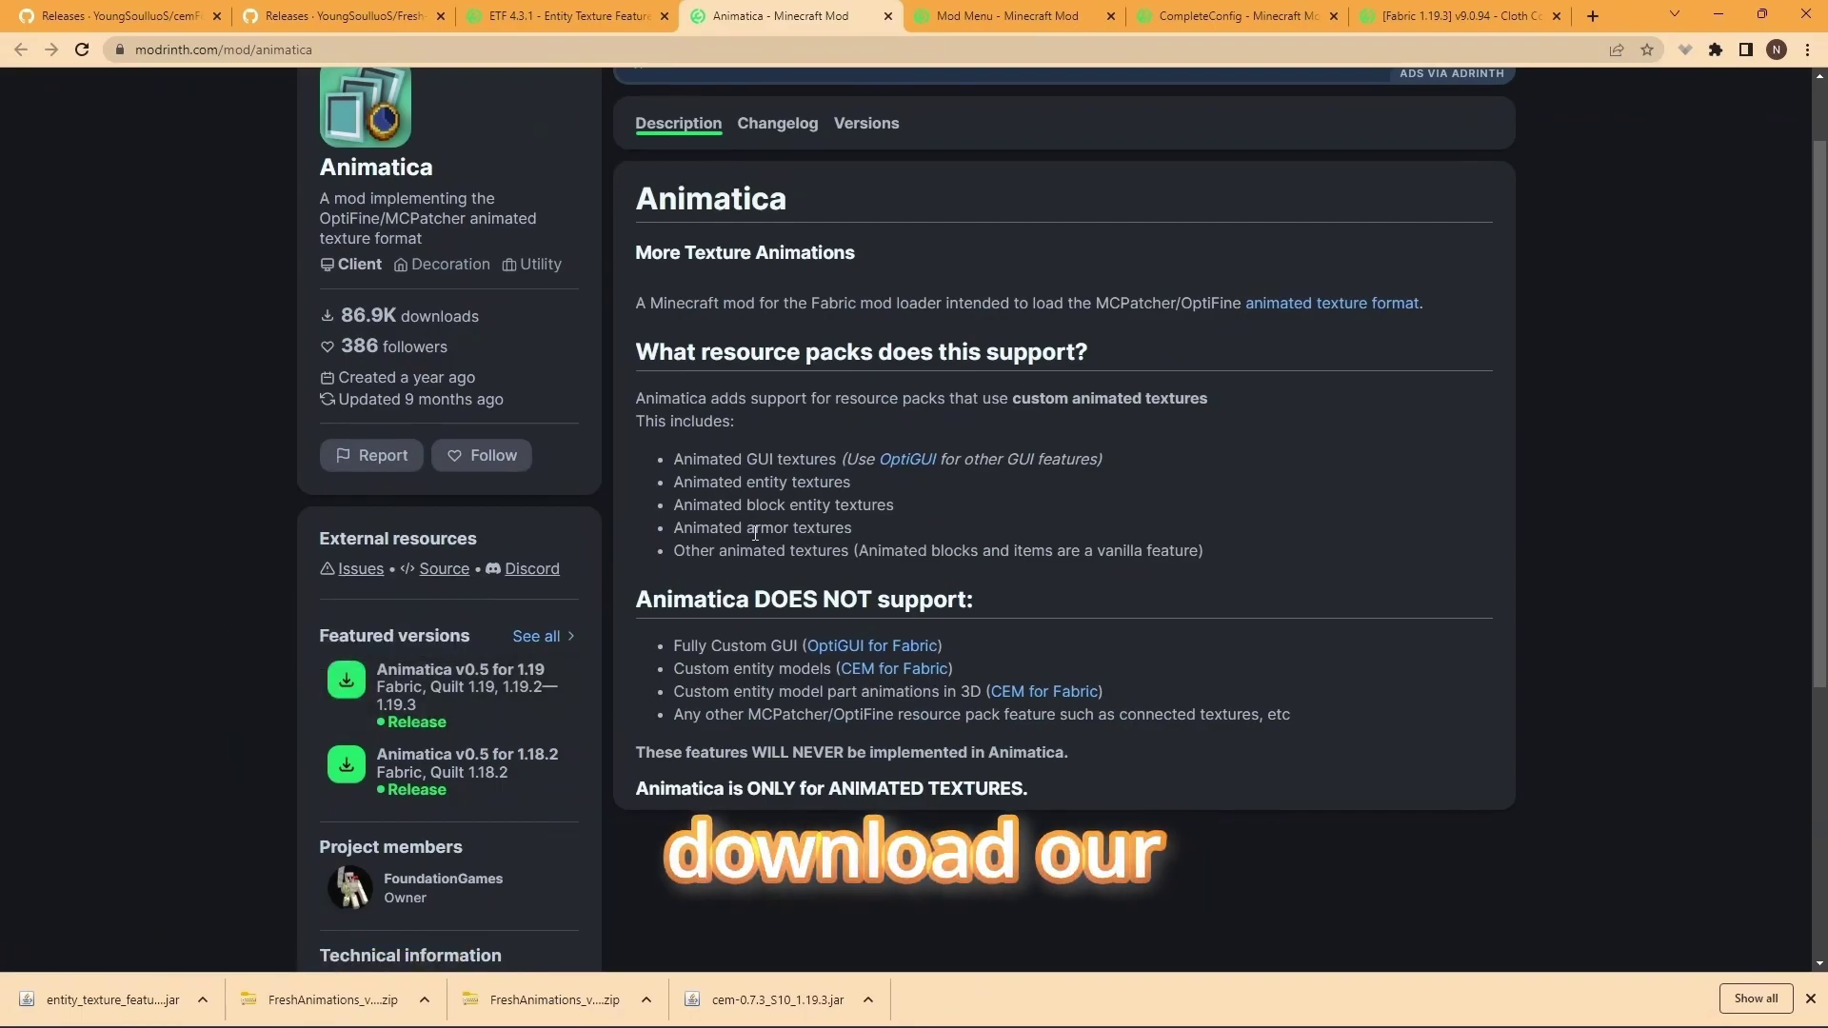
pyautogui.click(976, 14)
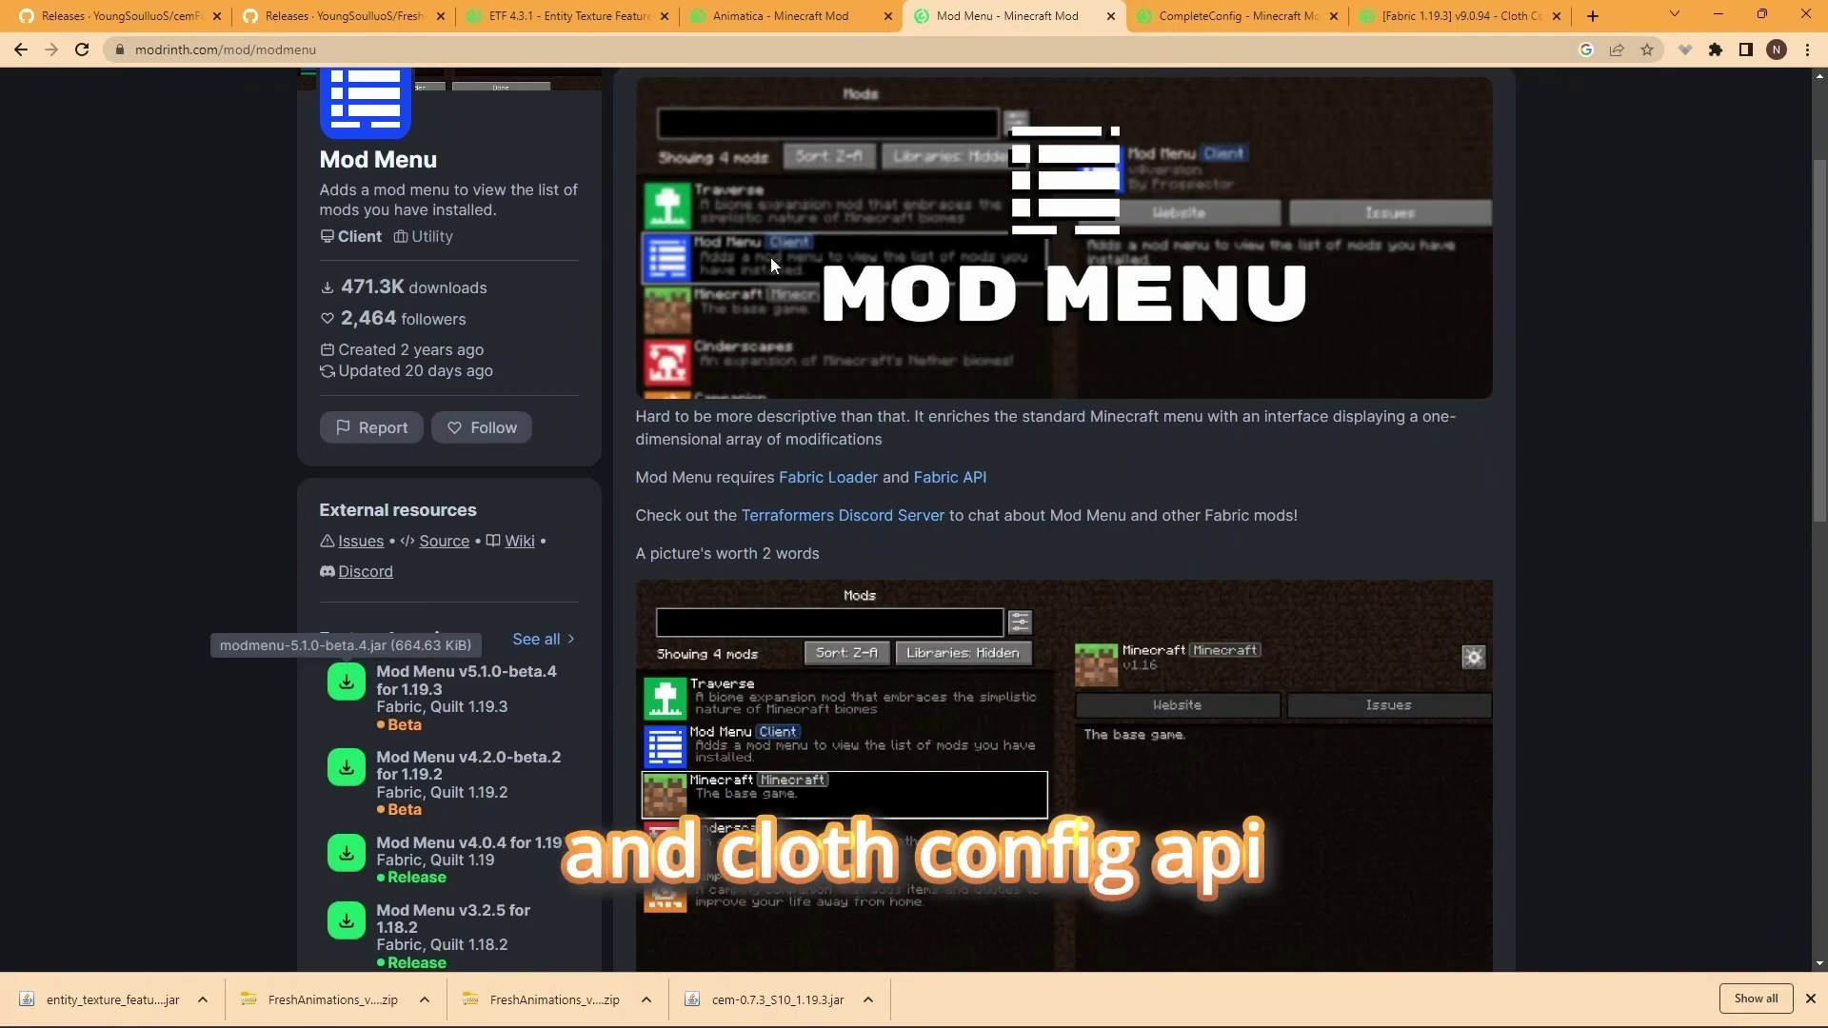
pyautogui.scroll(-3, 456, 457)
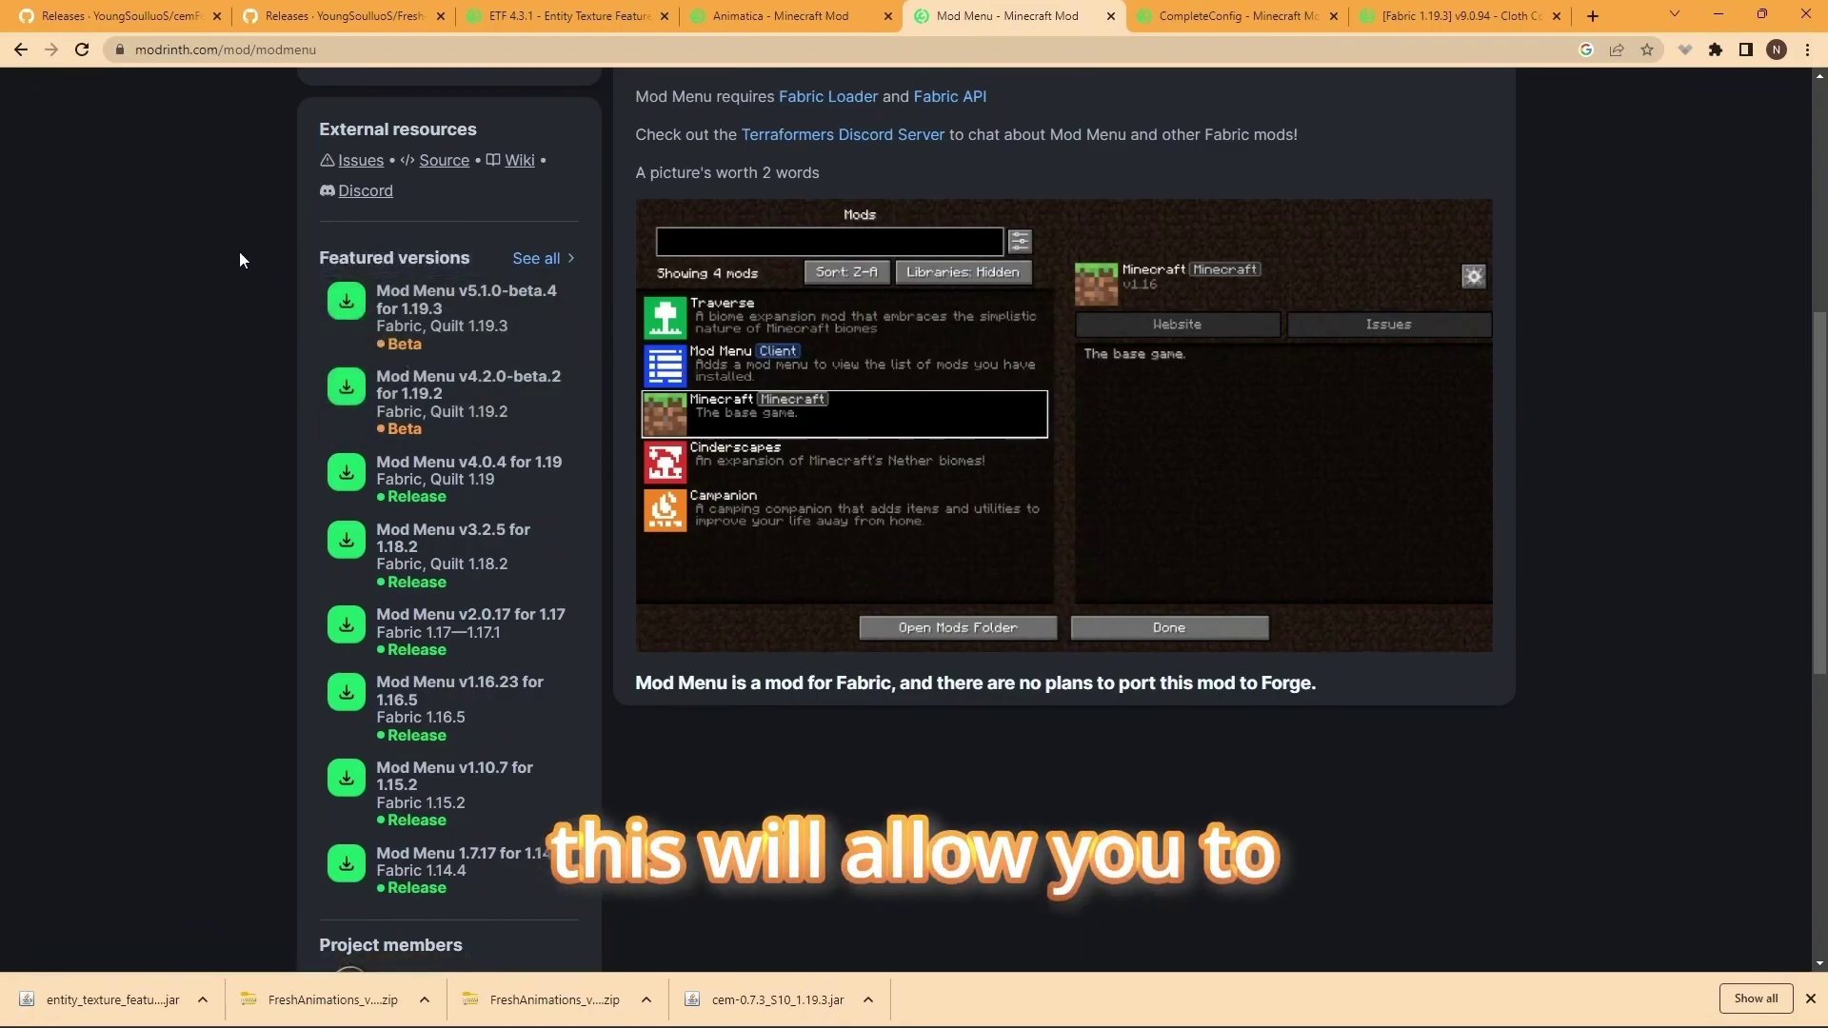
pyautogui.click(346, 300)
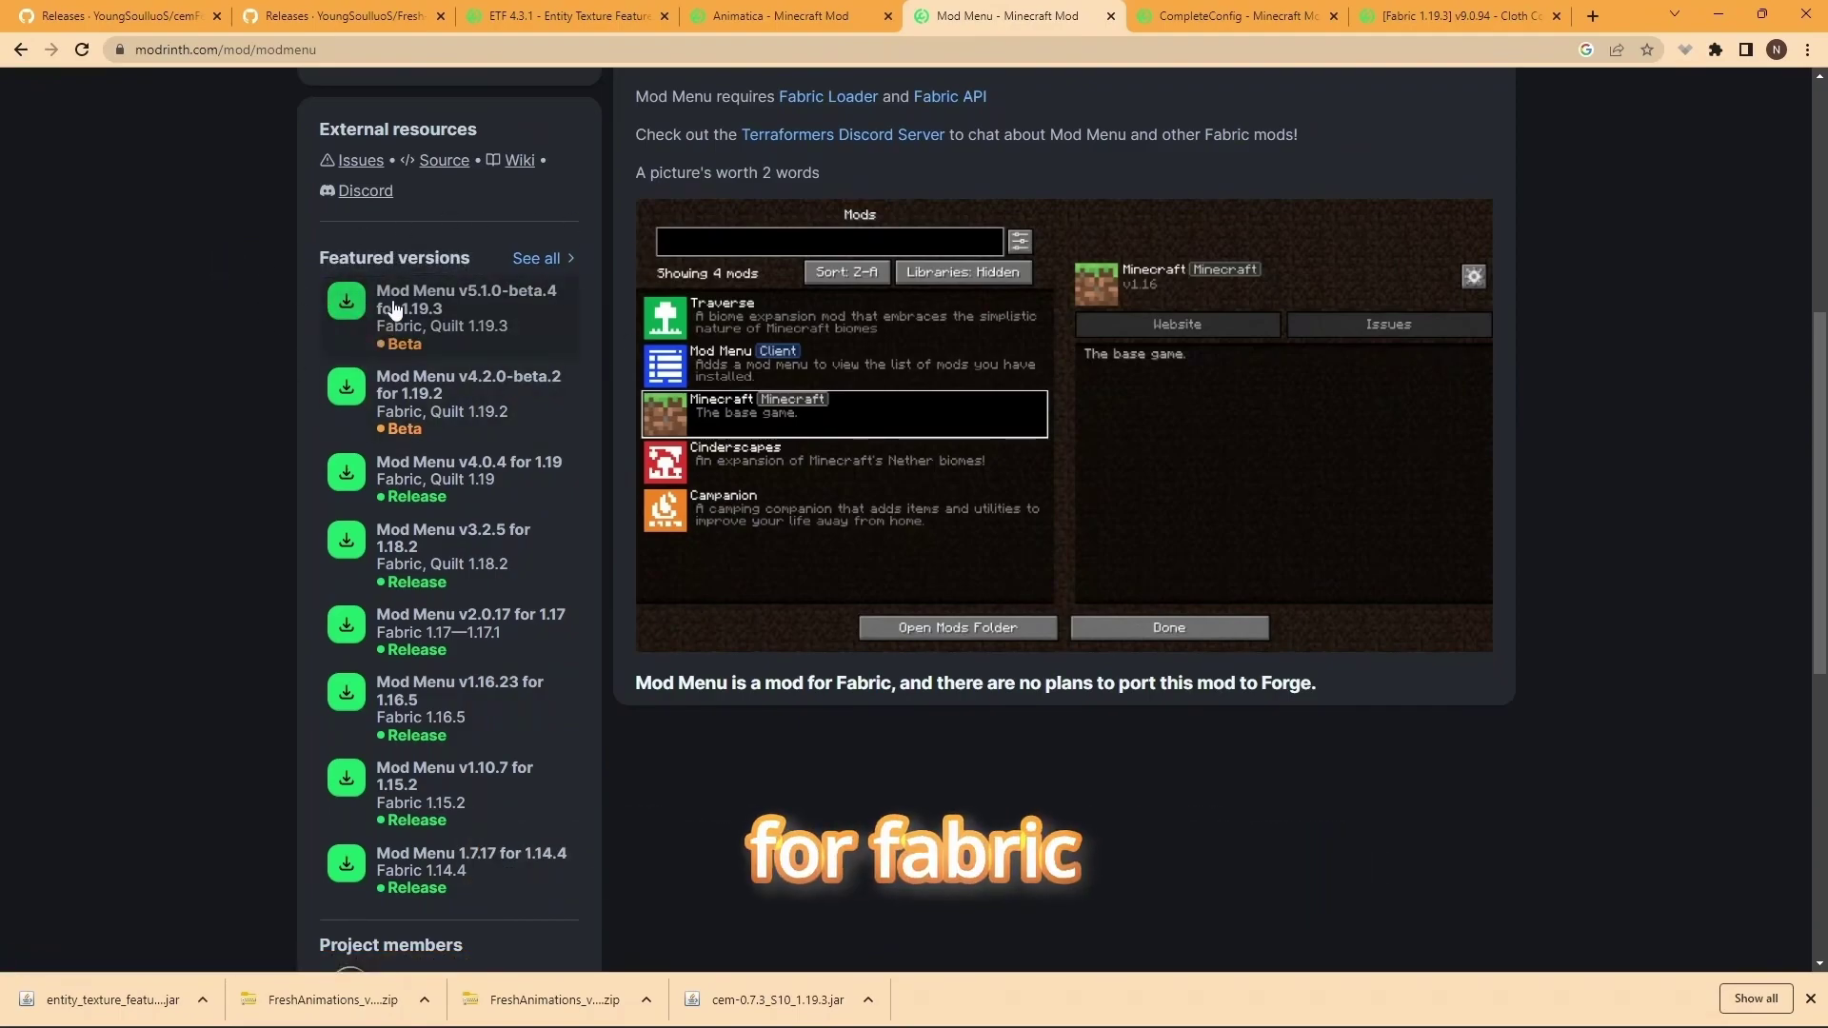
pyautogui.click(1229, 16)
pyautogui.scroll(-2, 905, 452)
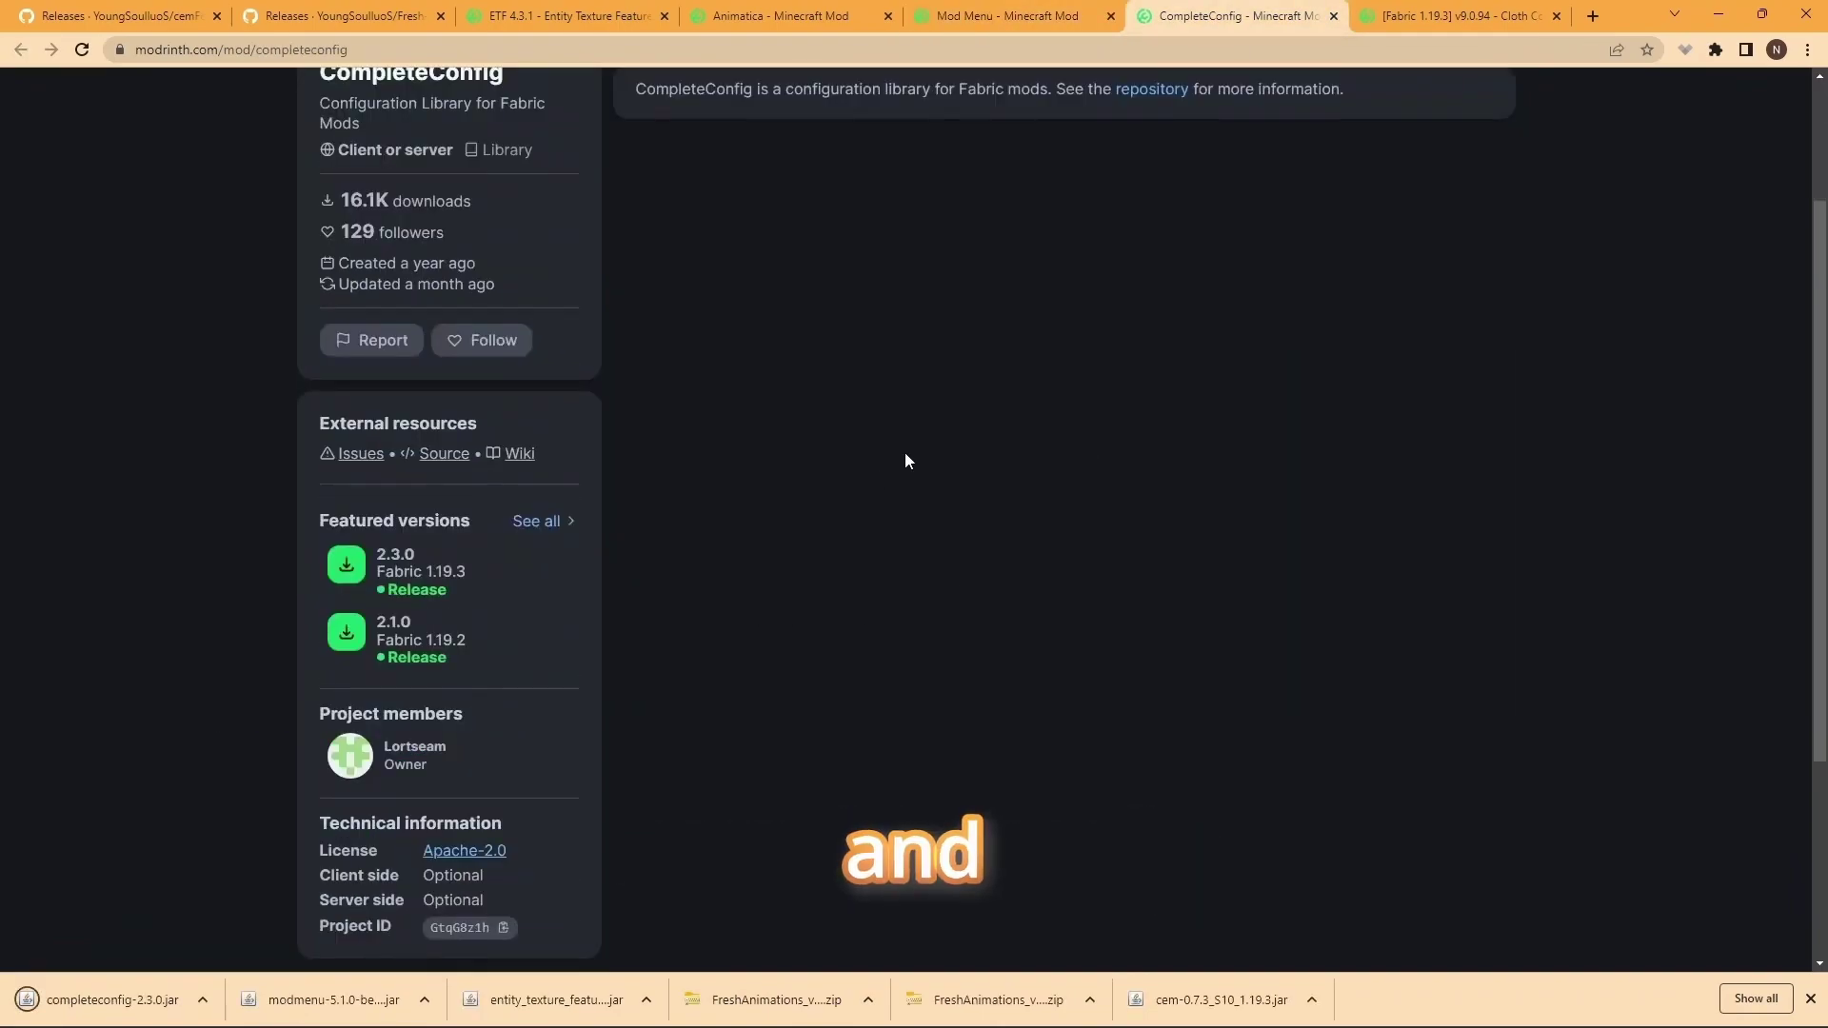
pyautogui.click(1444, 16)
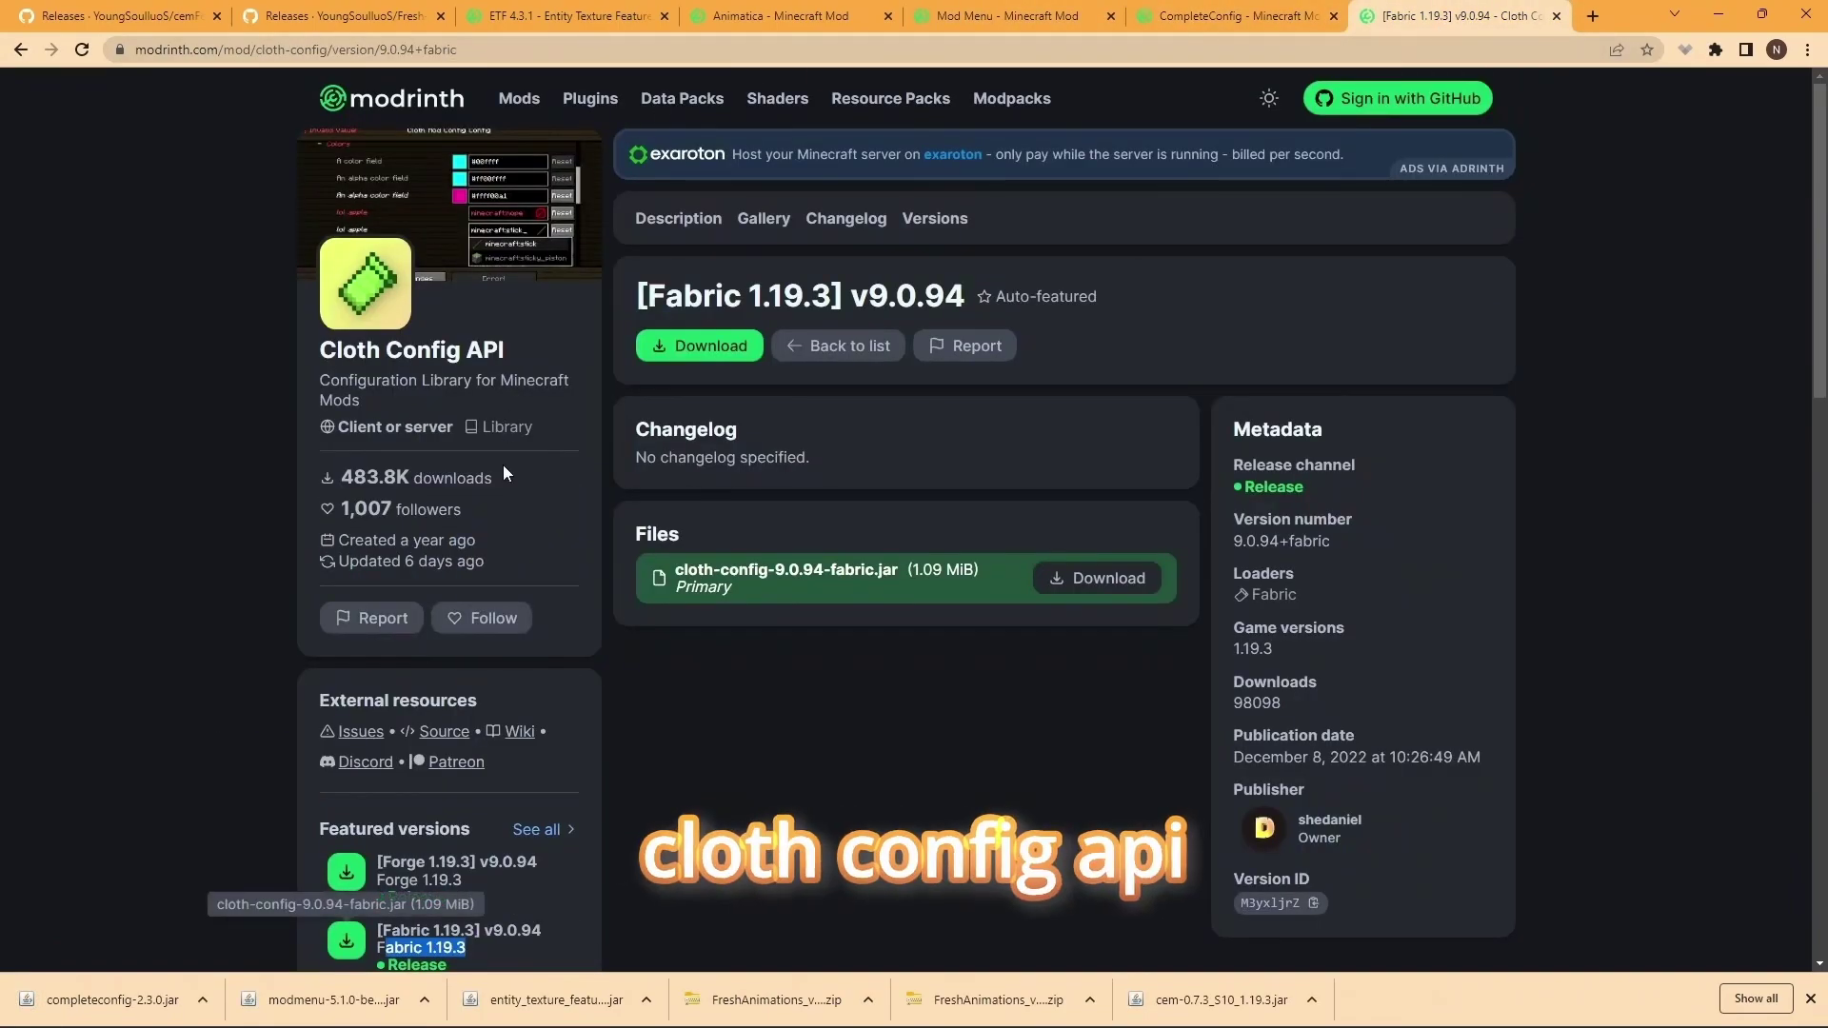
pyautogui.scroll(-2, 500, 467)
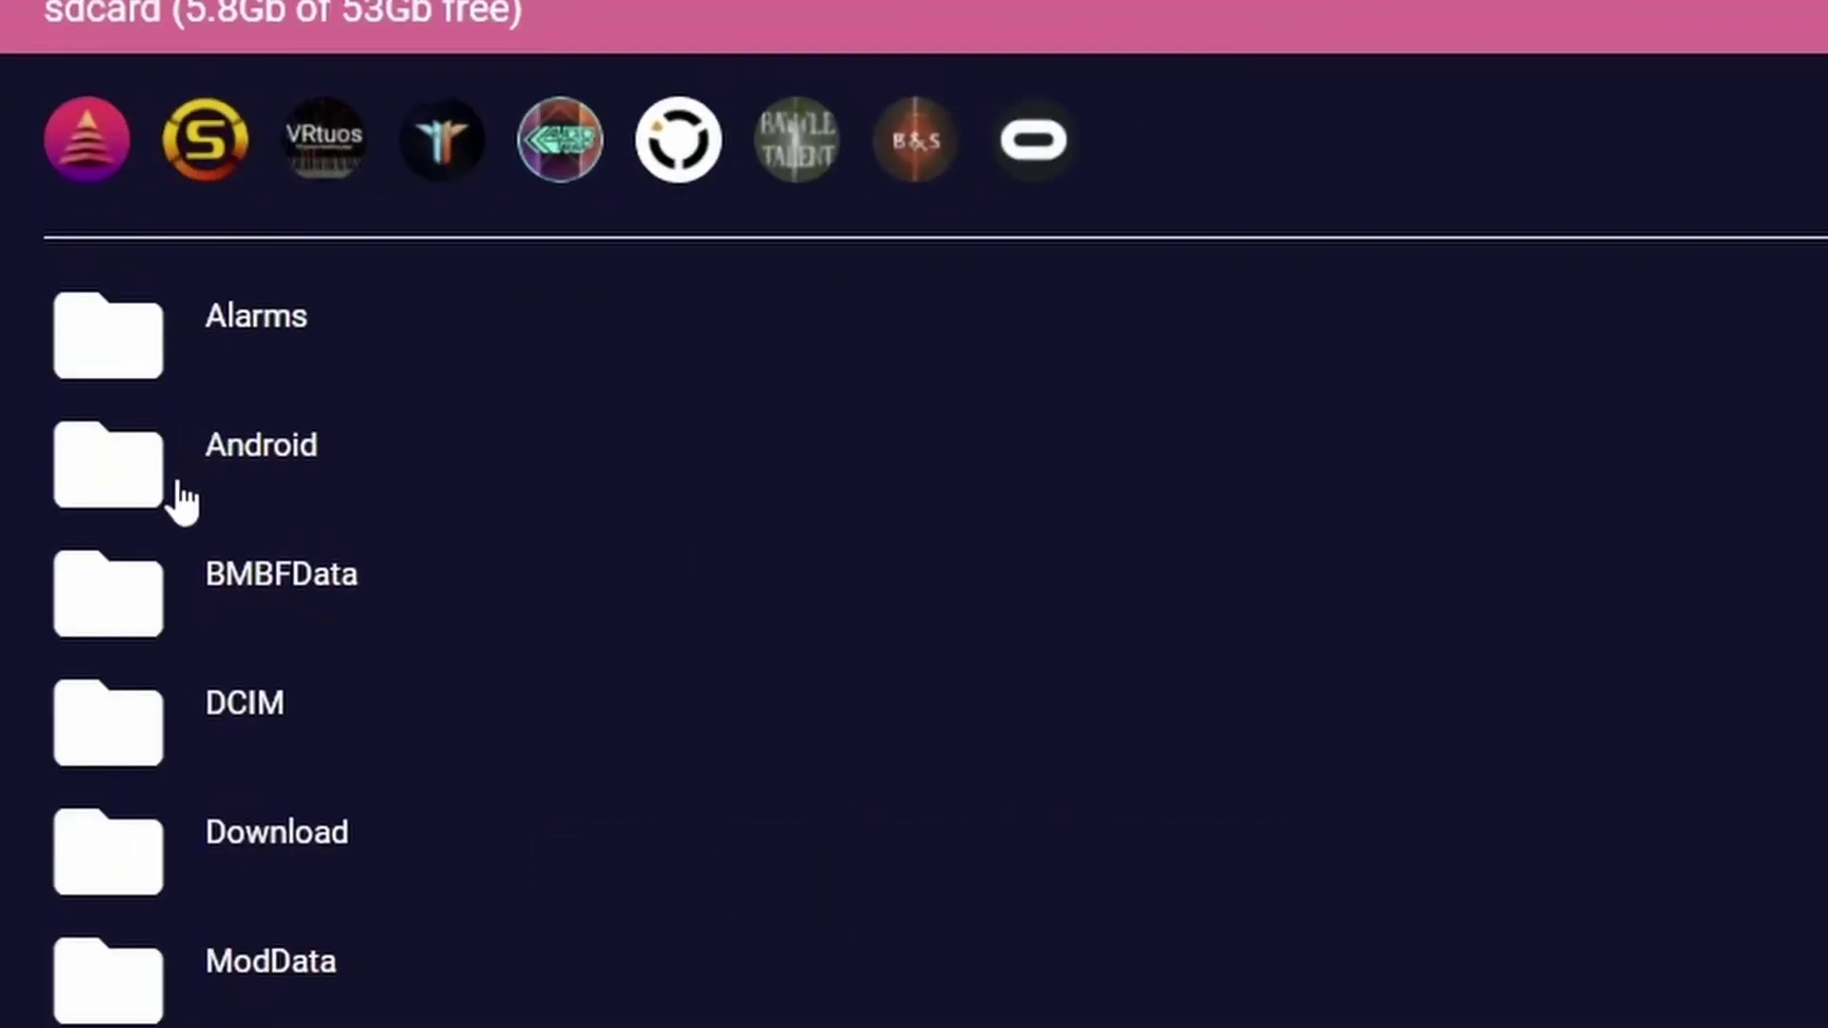
# Browse the Quest to Android/data/com.qcxr.qcxr/files/.minecraft/mods in SideQuest.
pyautogui.click(86, 479)
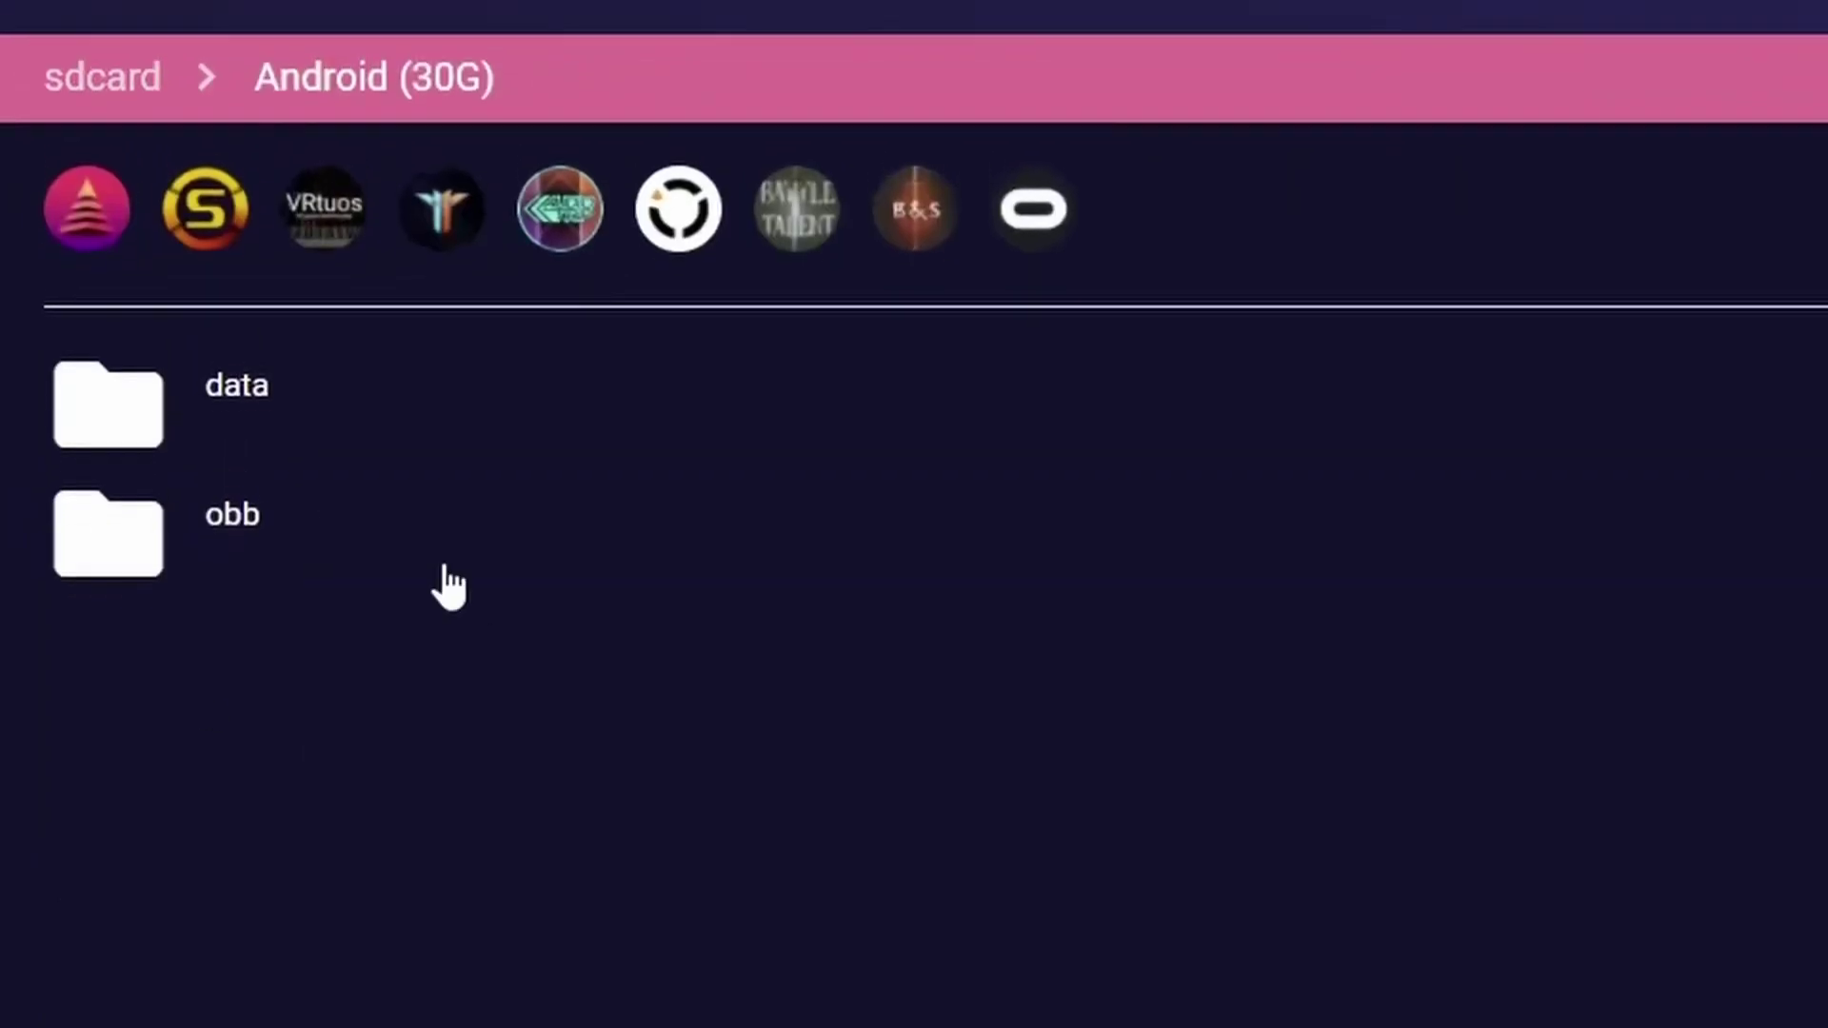
pyautogui.click(137, 493)
pyautogui.scroll(-10, 143, 507)
pyautogui.scroll(-3, 133, 593)
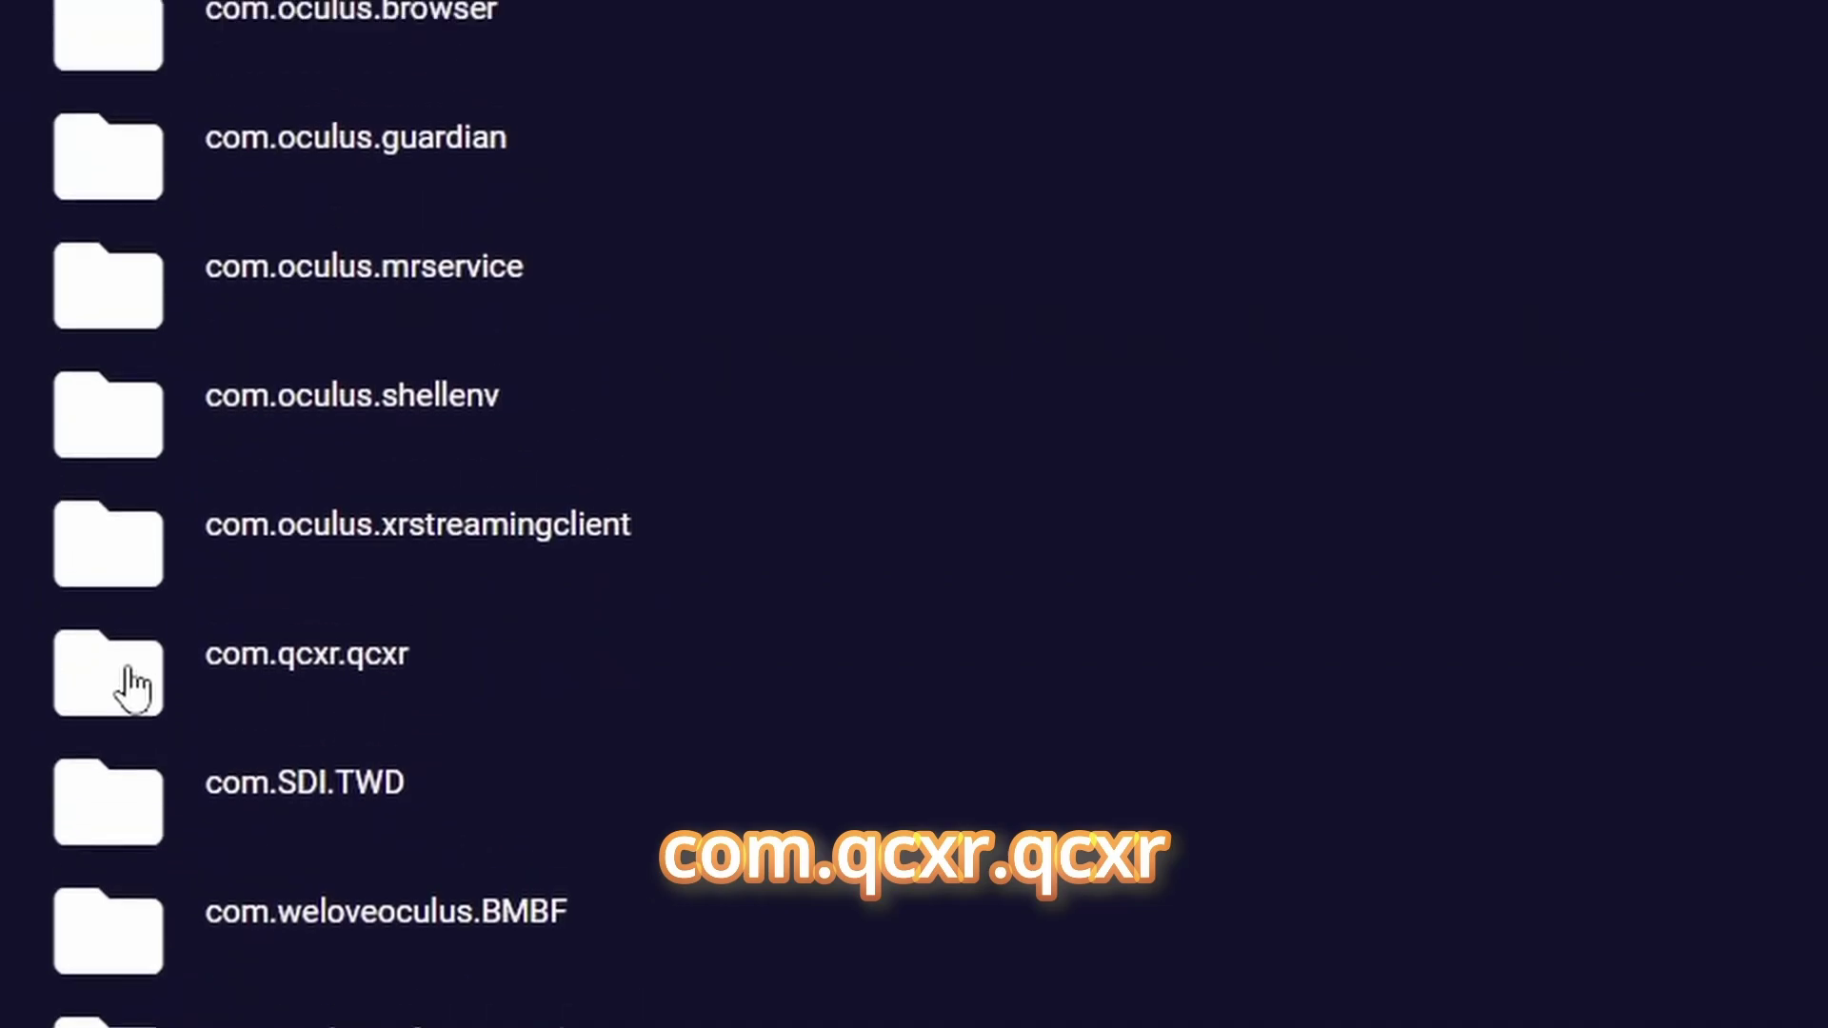
pyautogui.click(134, 593)
pyautogui.scroll(3, 86, 715)
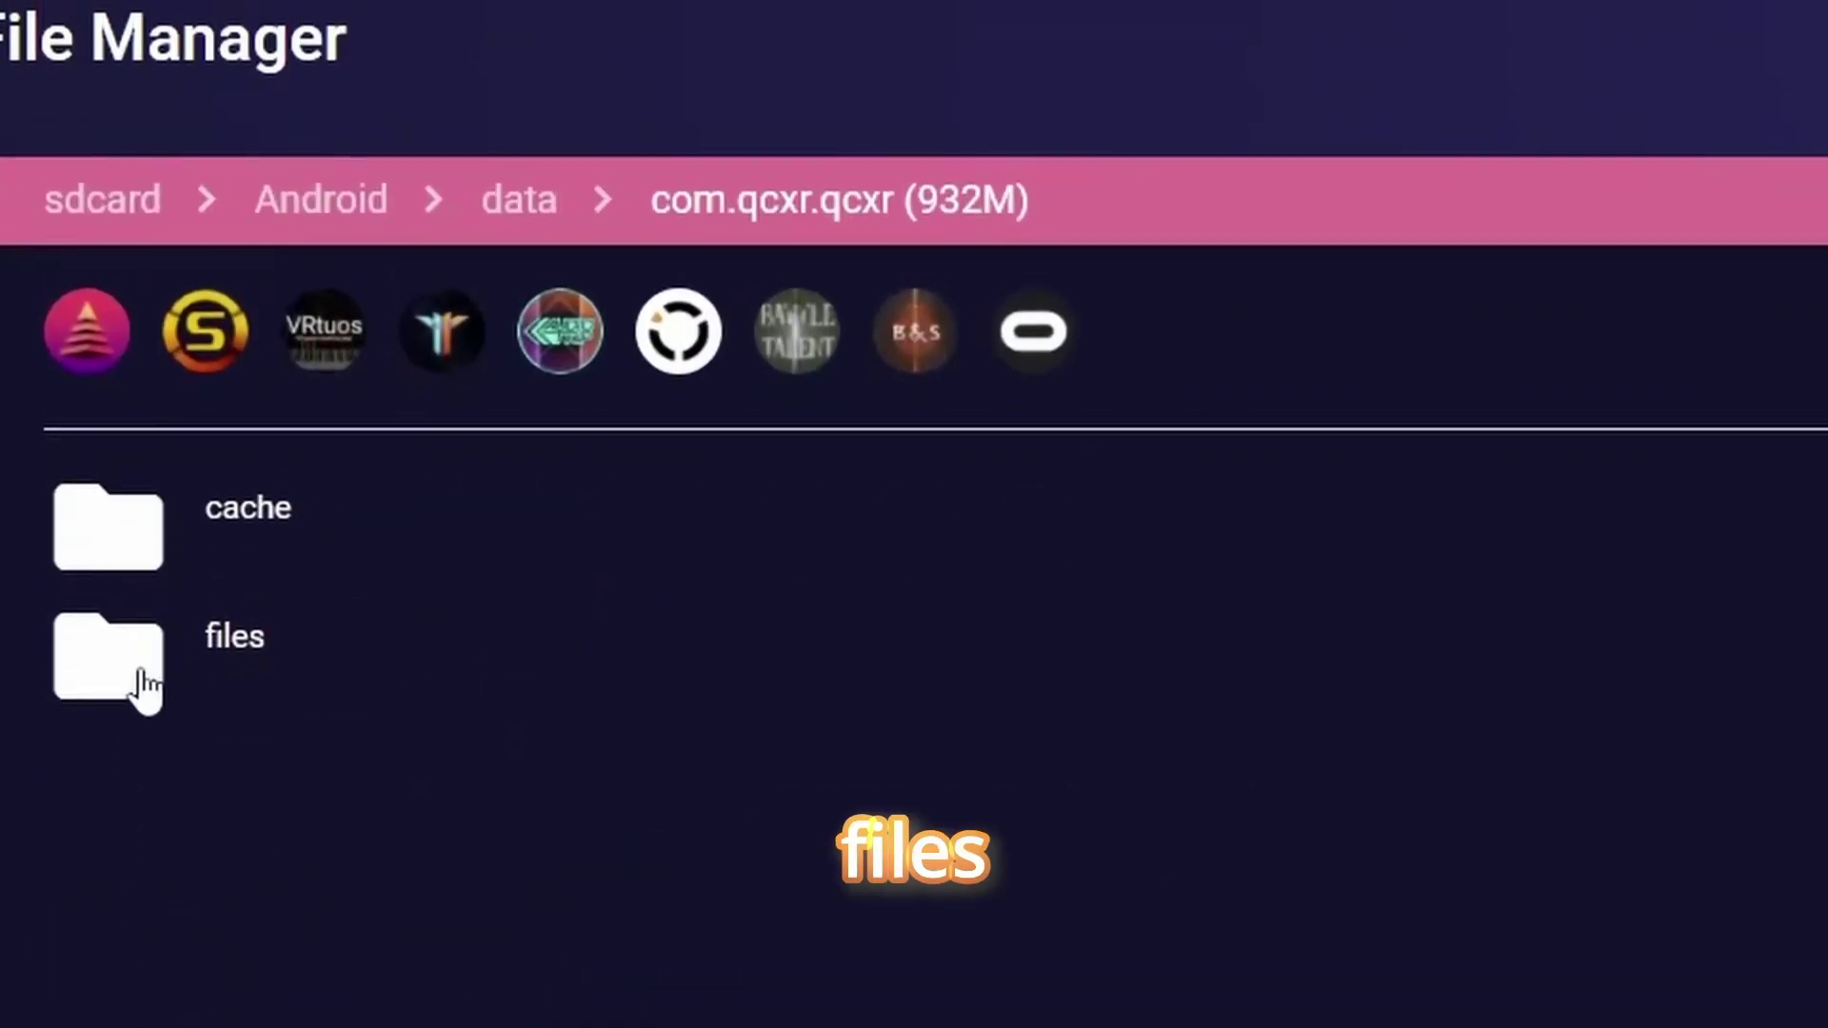
pyautogui.click(143, 646)
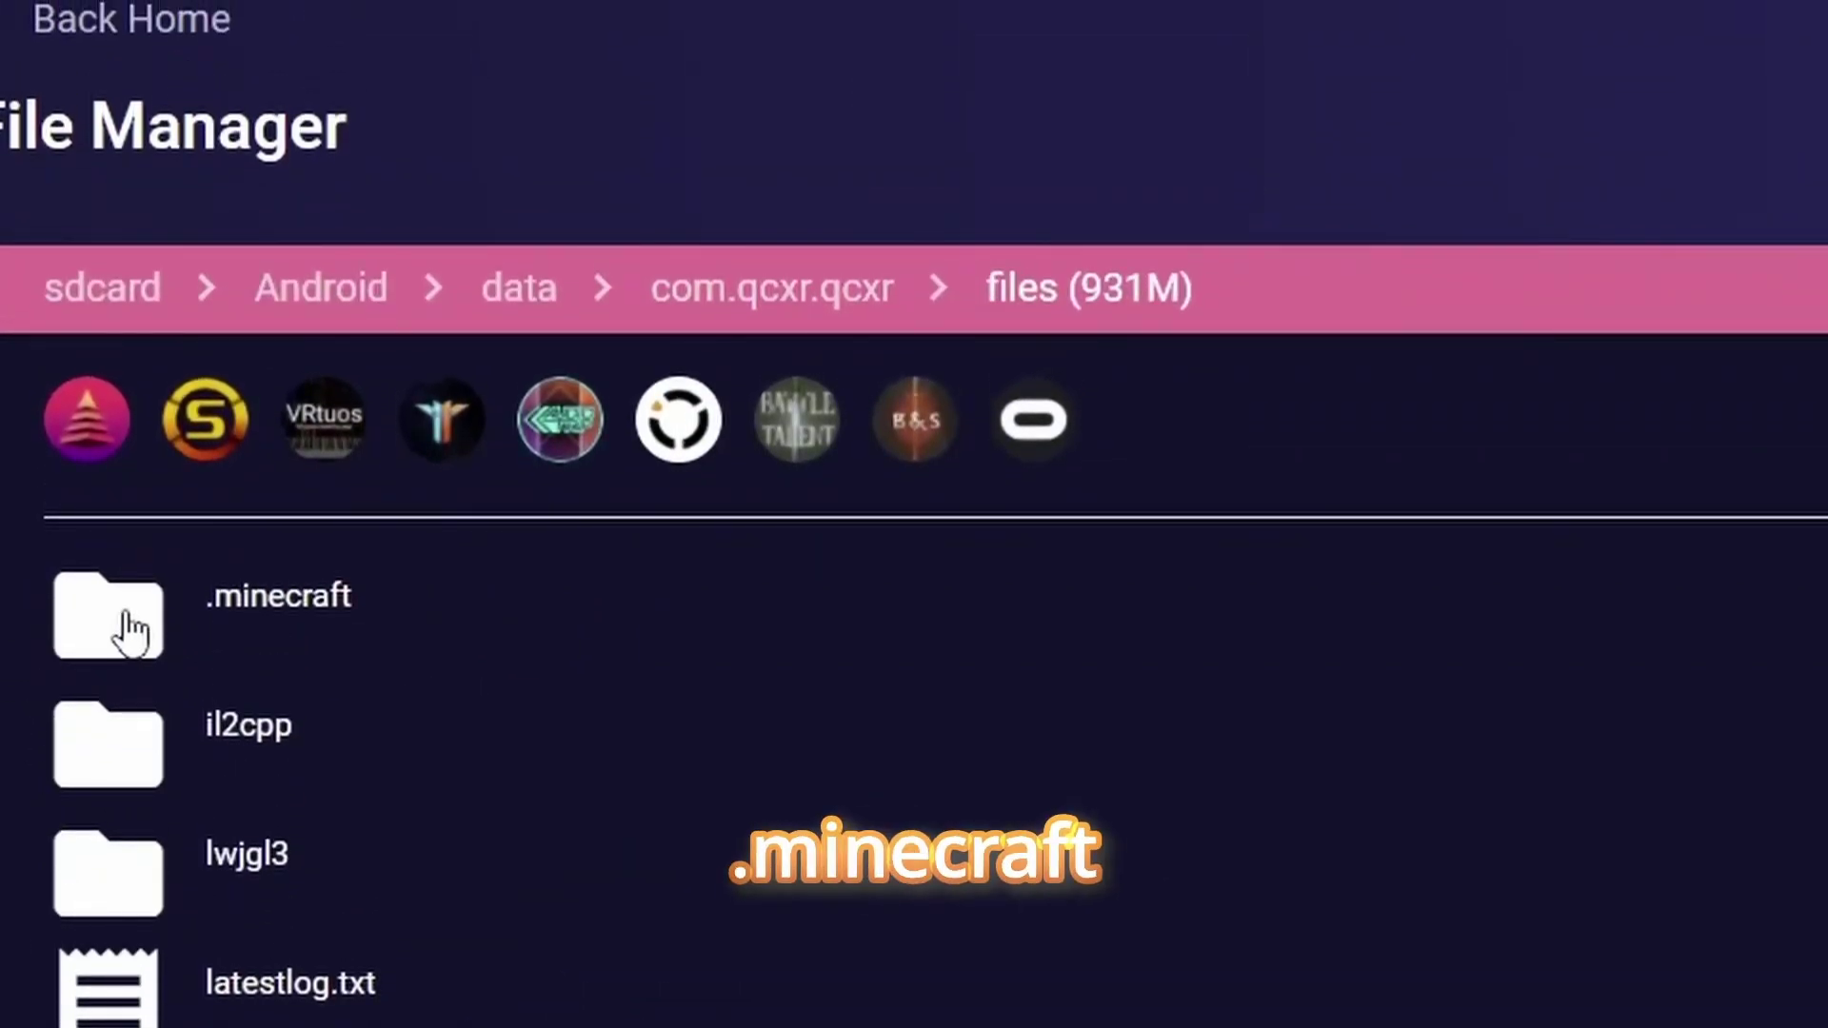
pyautogui.click(131, 630)
pyautogui.scroll(-5, 143, 743)
pyautogui.scroll(-5, 115, 787)
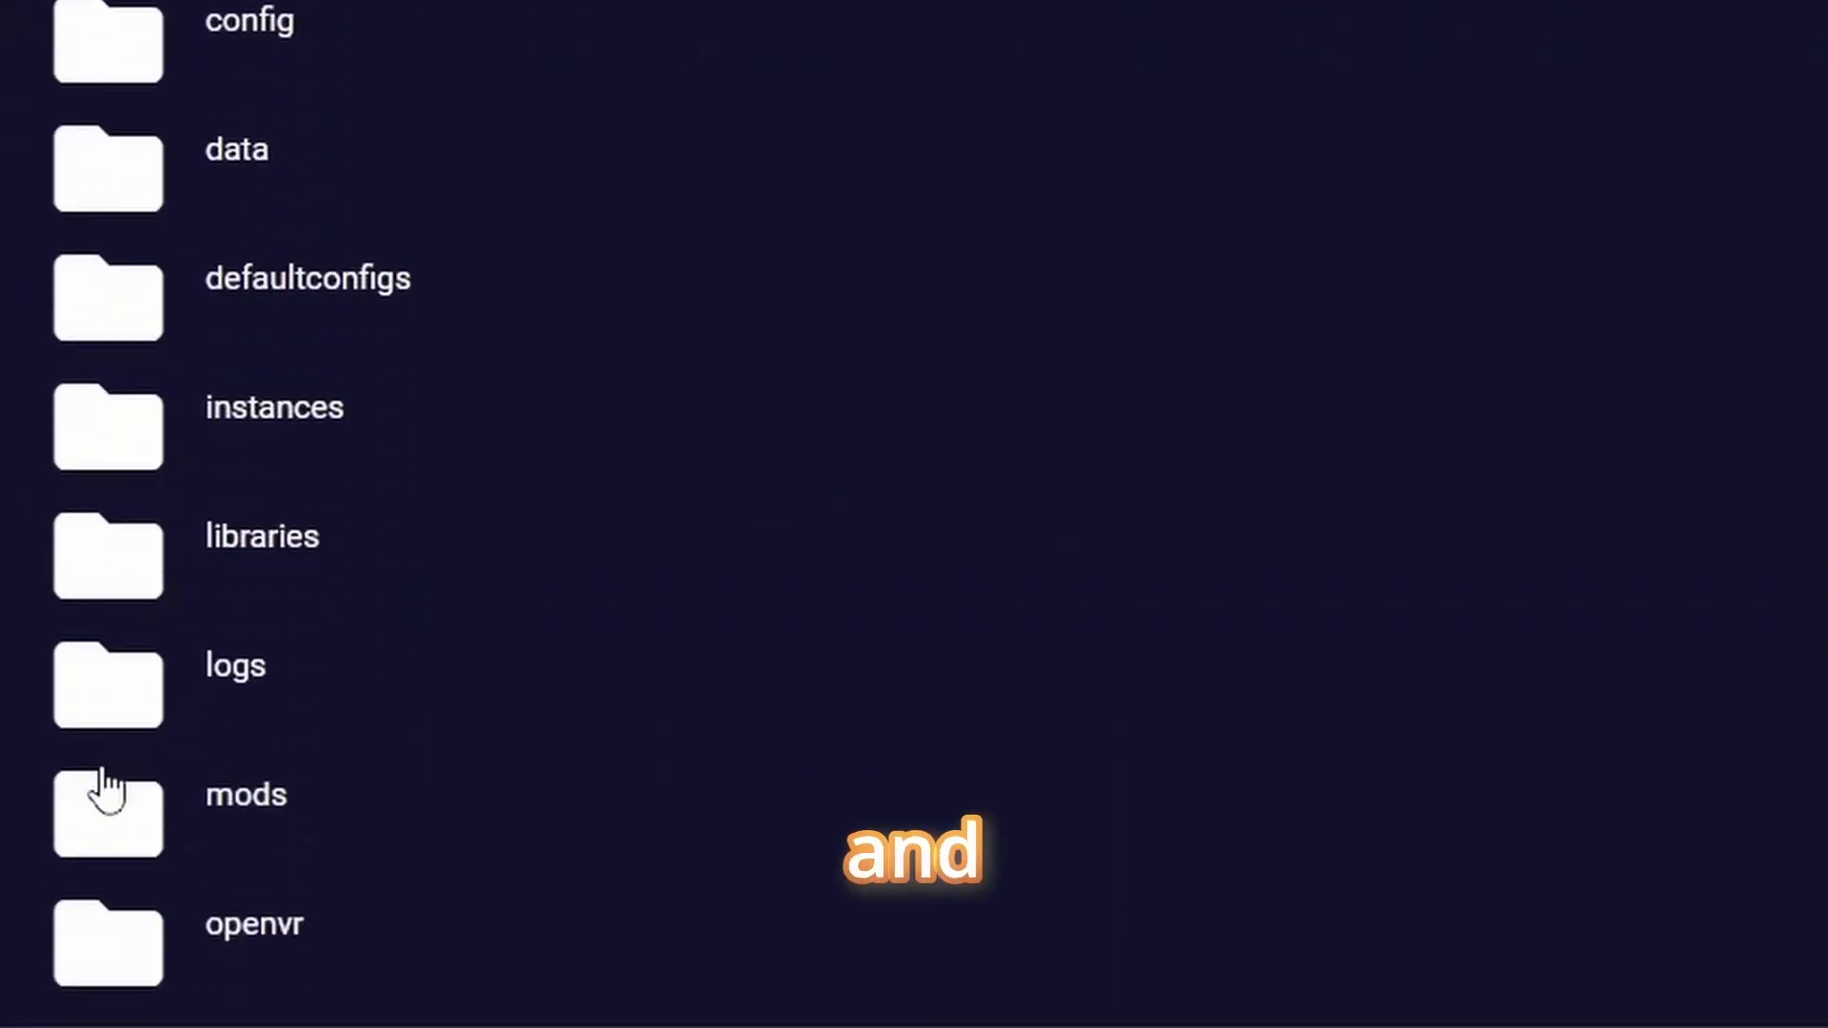
pyautogui.scroll(-3, 86, 571)
pyautogui.click(110, 168)
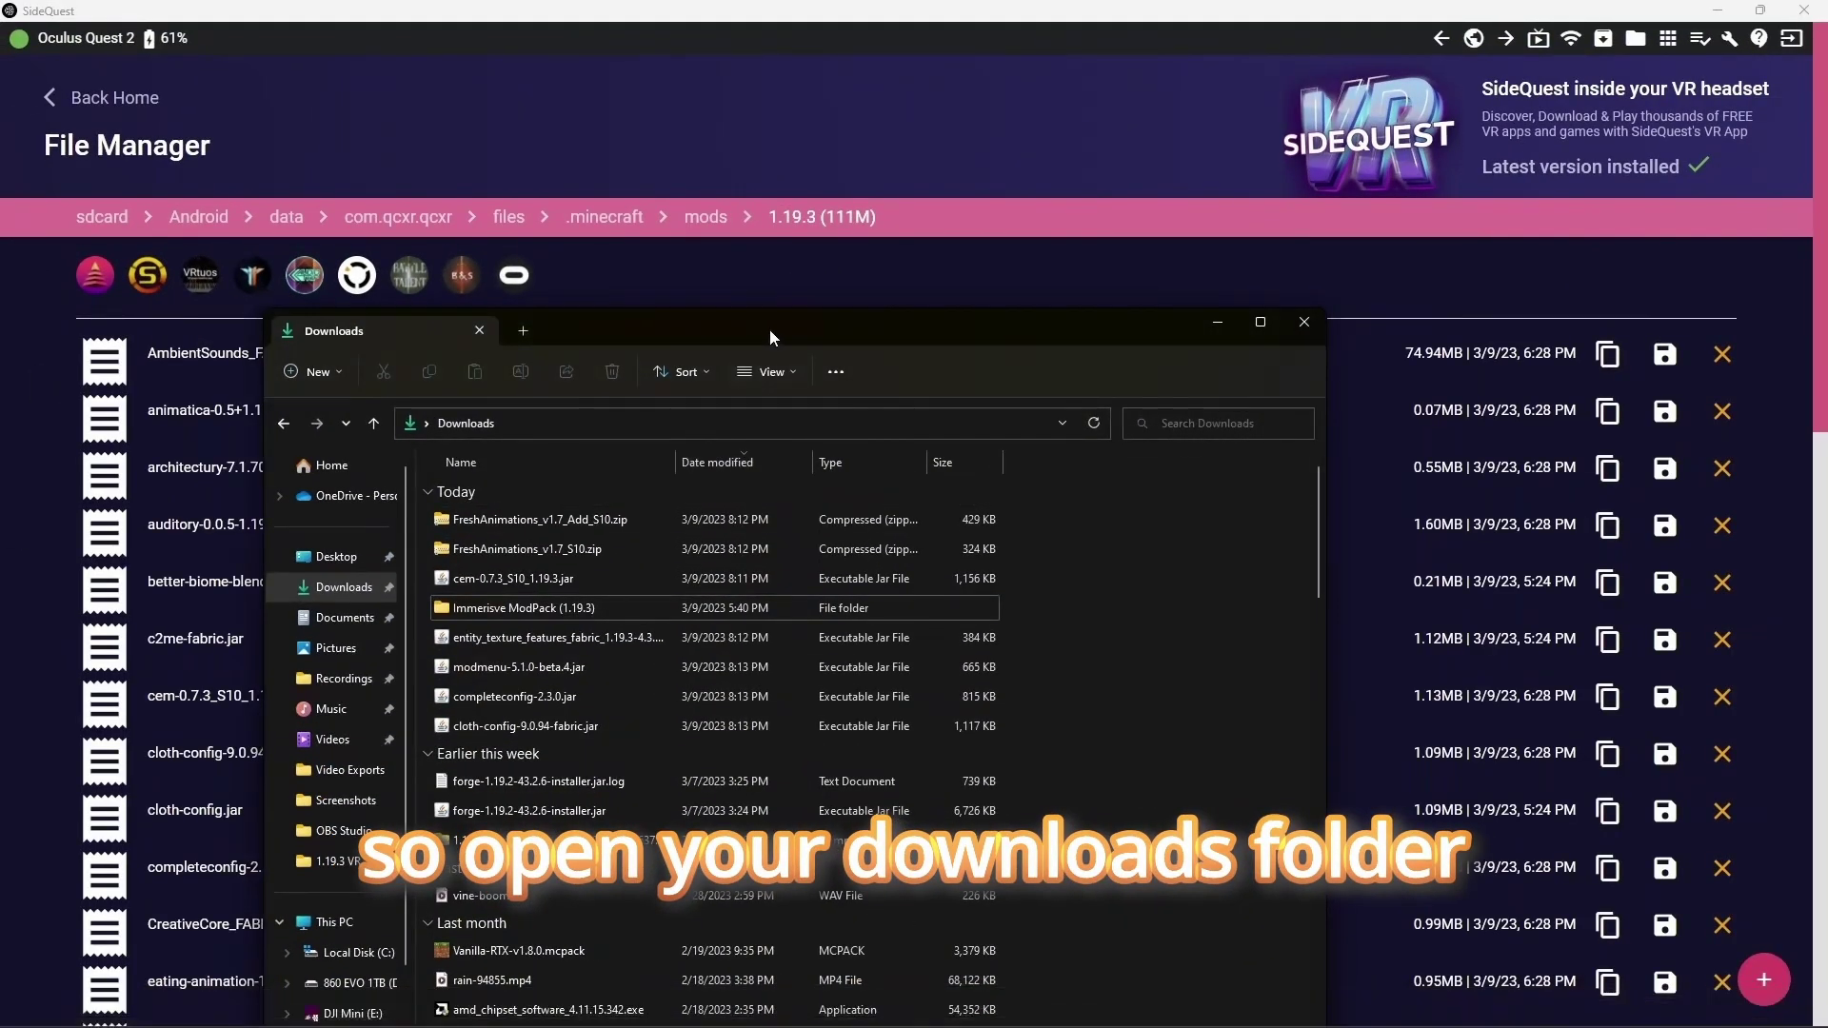
# Drag the five selected mod jars from Downloads into the Quest's mods 1.19.3 folder.
pyautogui.moveTo(771, 330); pyautogui.dragTo(1244, 193)
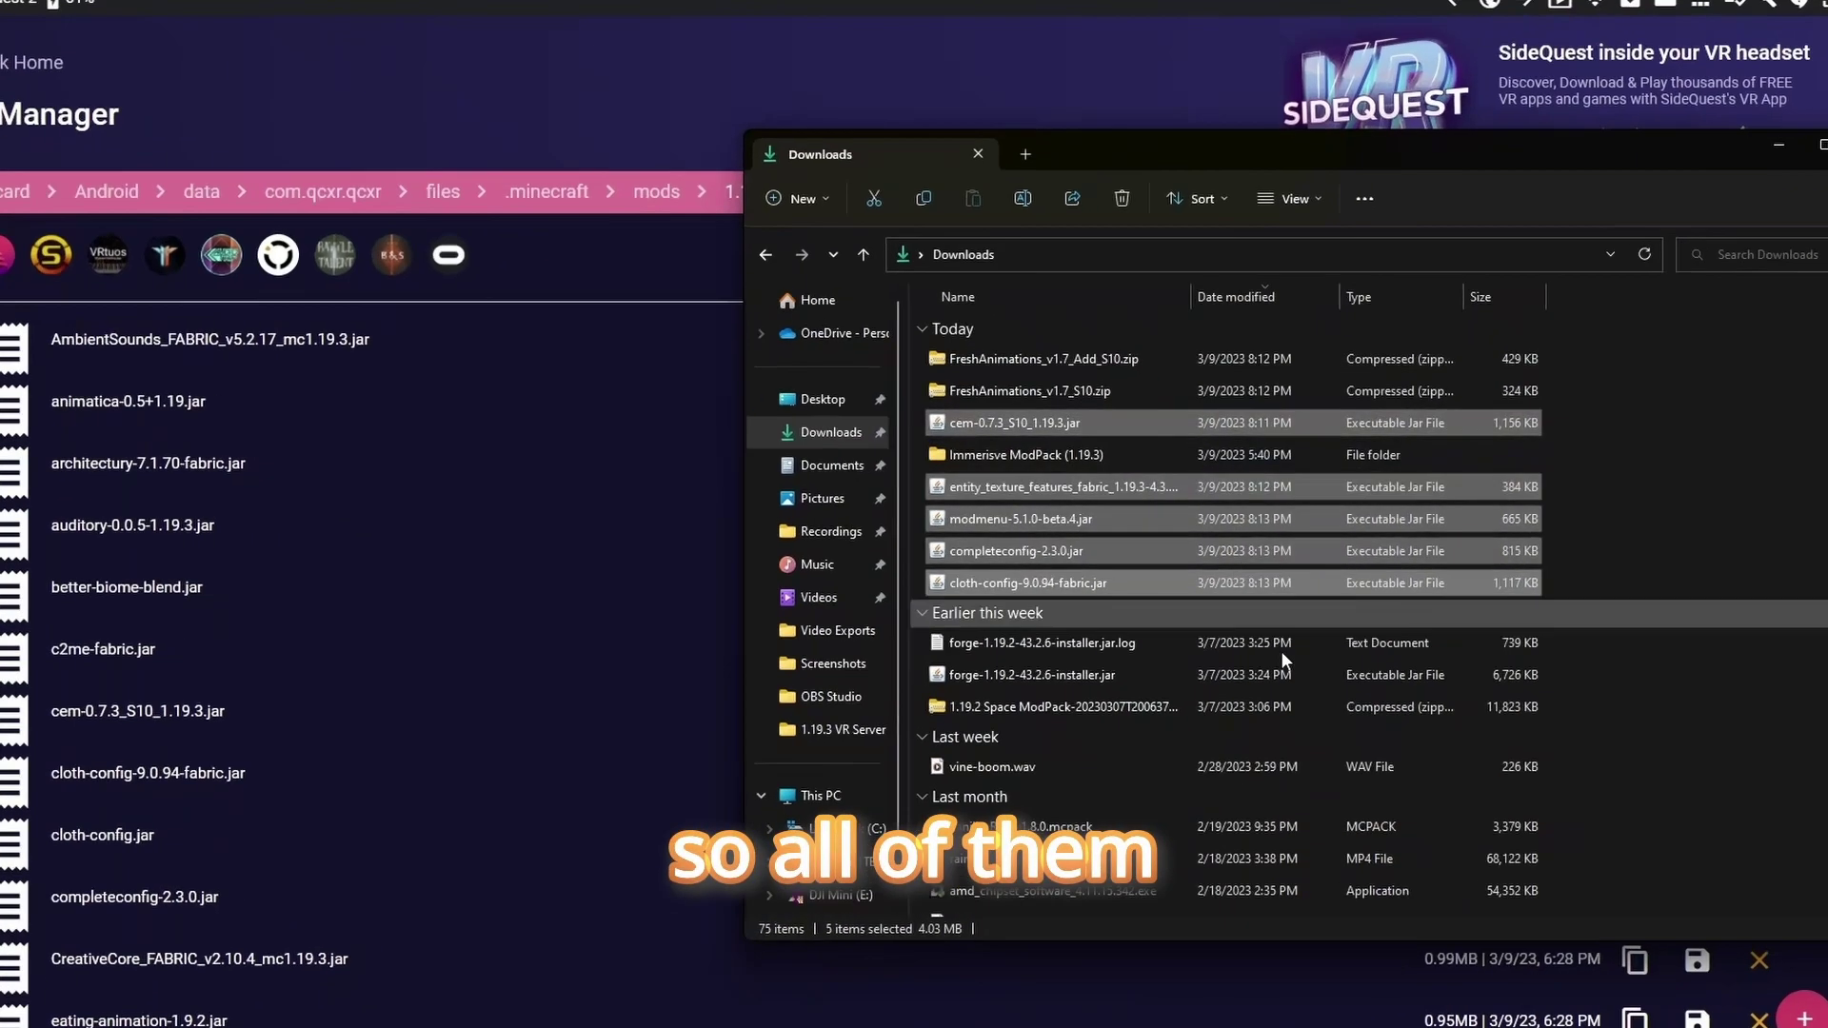
pyautogui.moveTo(1073, 568)
pyautogui.mouseDown()
pyautogui.moveTo(349, 542)
pyautogui.moveTo(671, 457)
pyautogui.mouseUp()
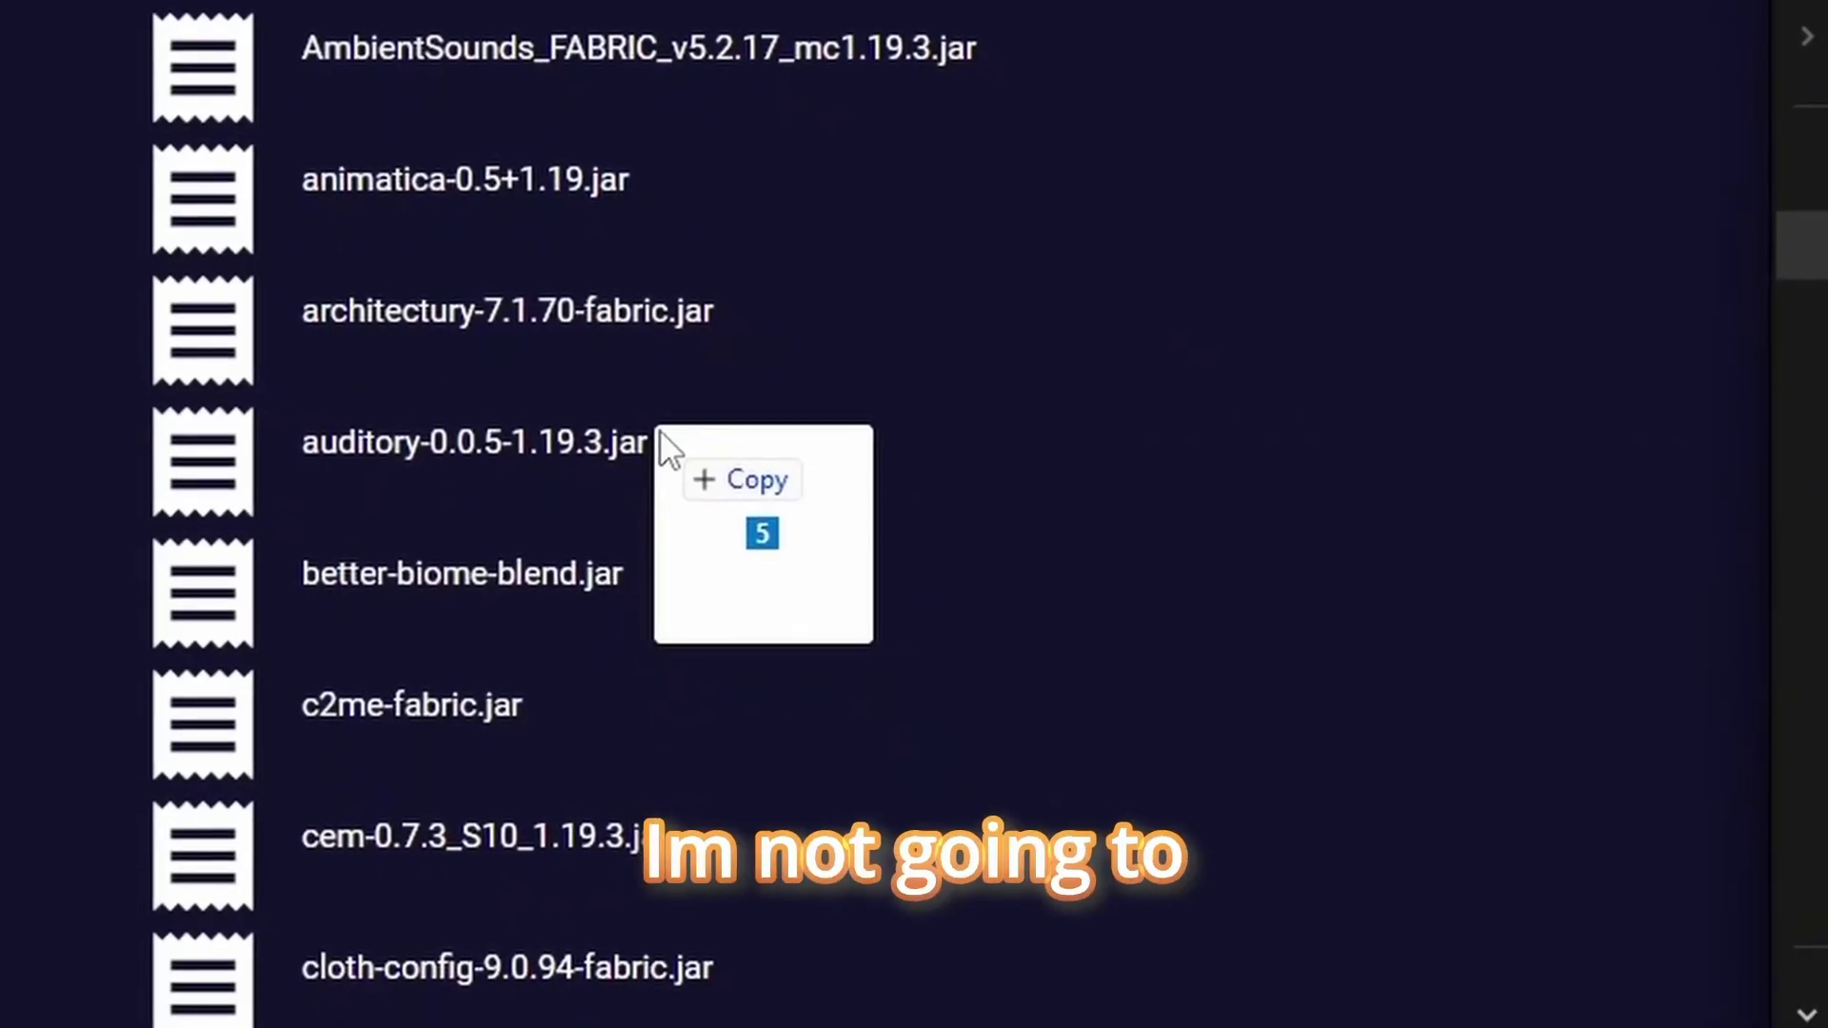
pyautogui.moveTo(673, 458); pyautogui.dragTo(969, 476)
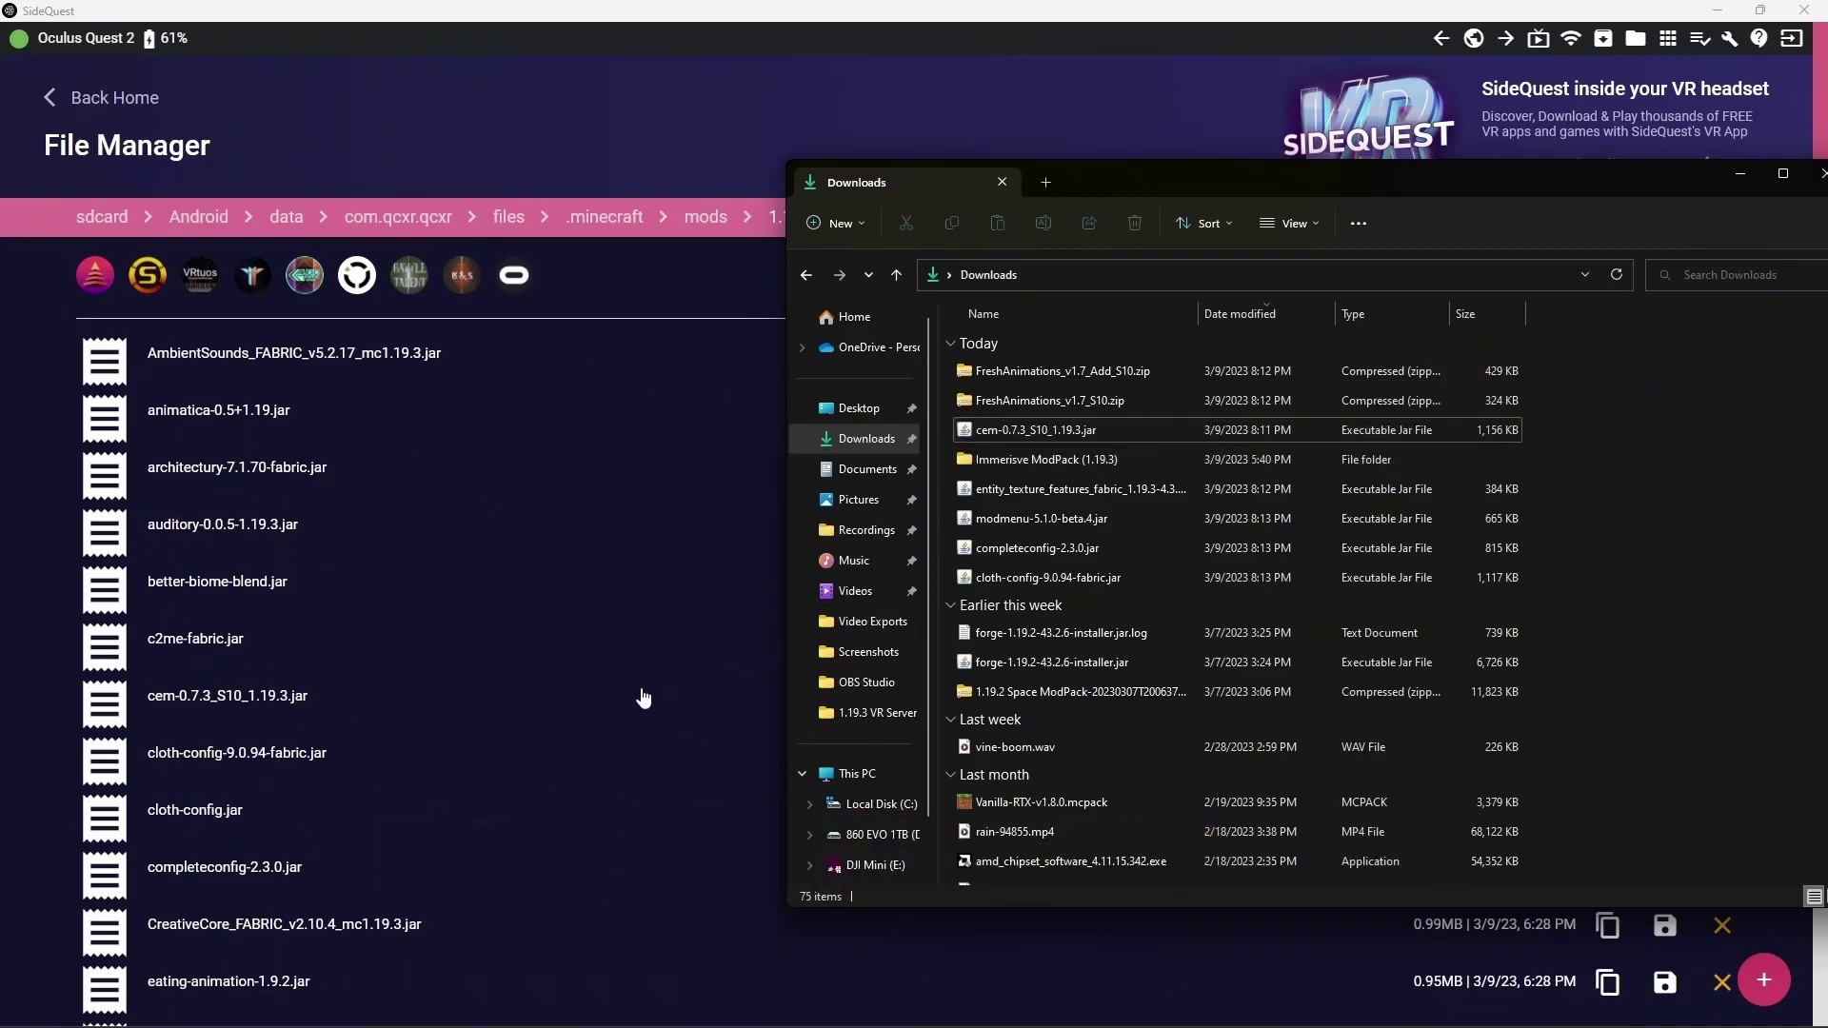
# Copy both FreshAnimations v1.7 S10 zips into .minecraft/resourcepacks, then close Downloads.
pyautogui.moveTo(1143, 180); pyautogui.dragTo(747, 339)
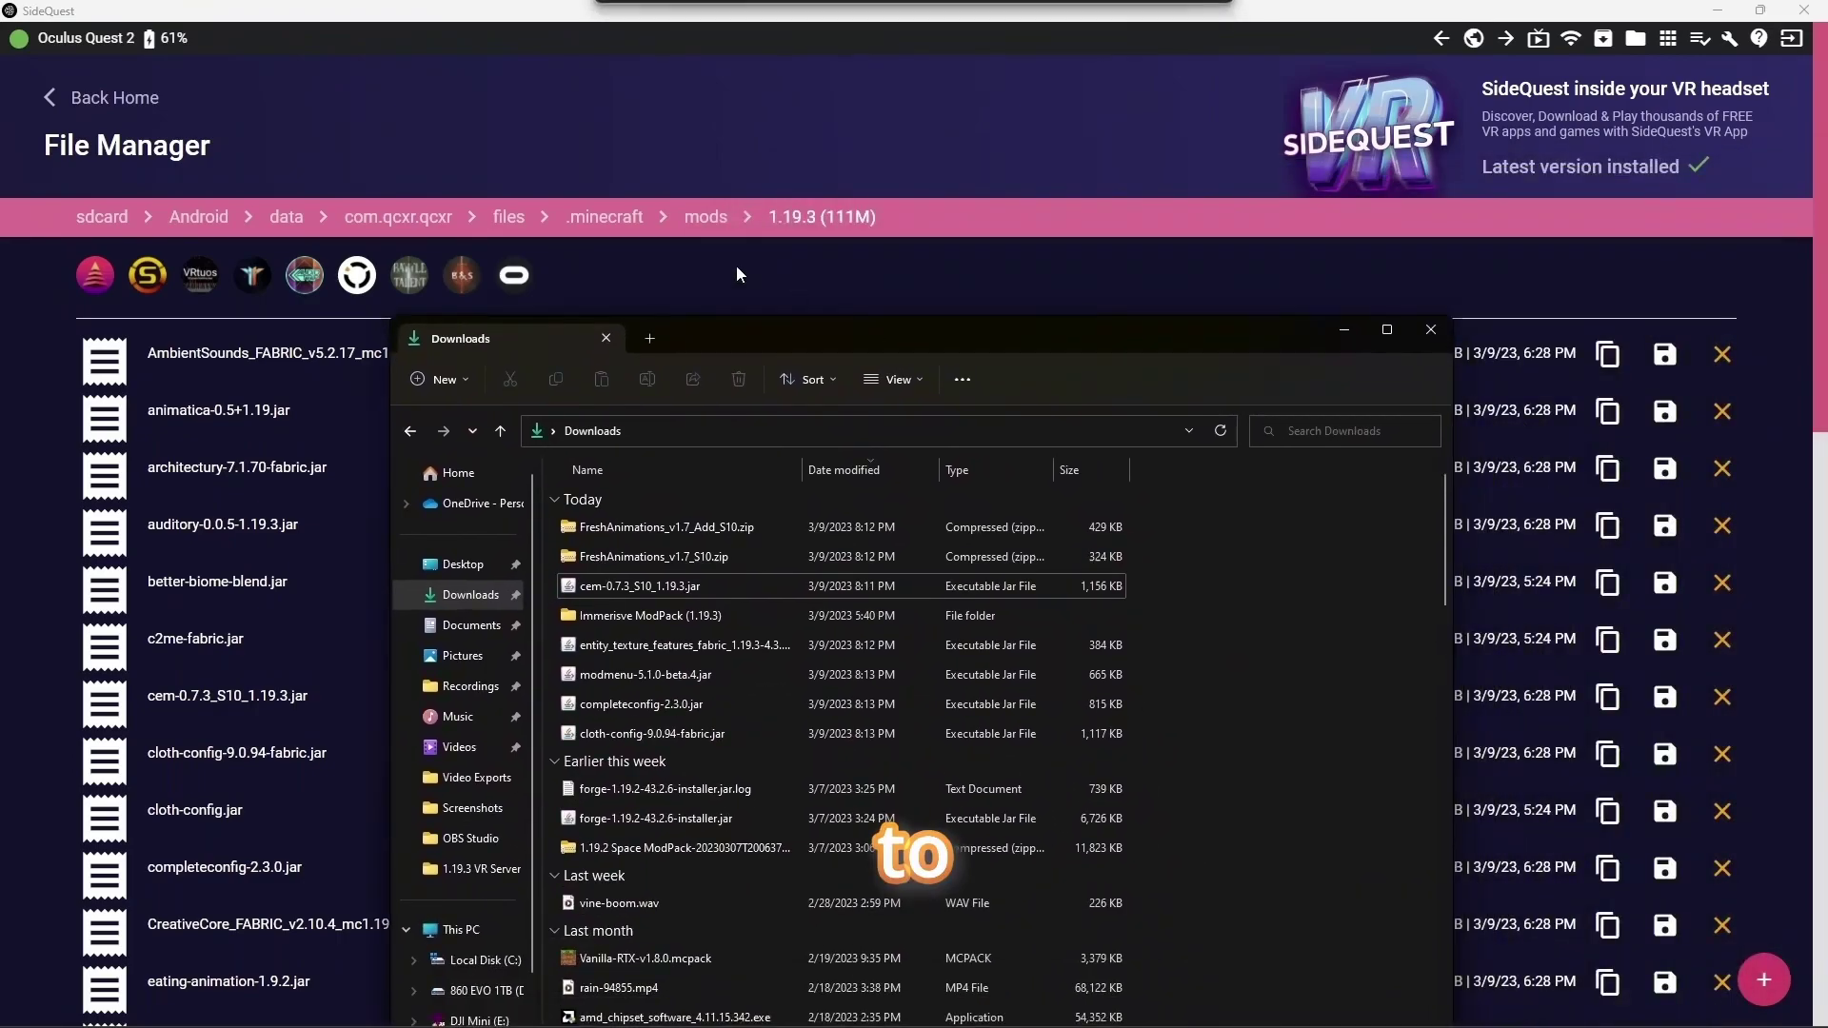
pyautogui.click(596, 219)
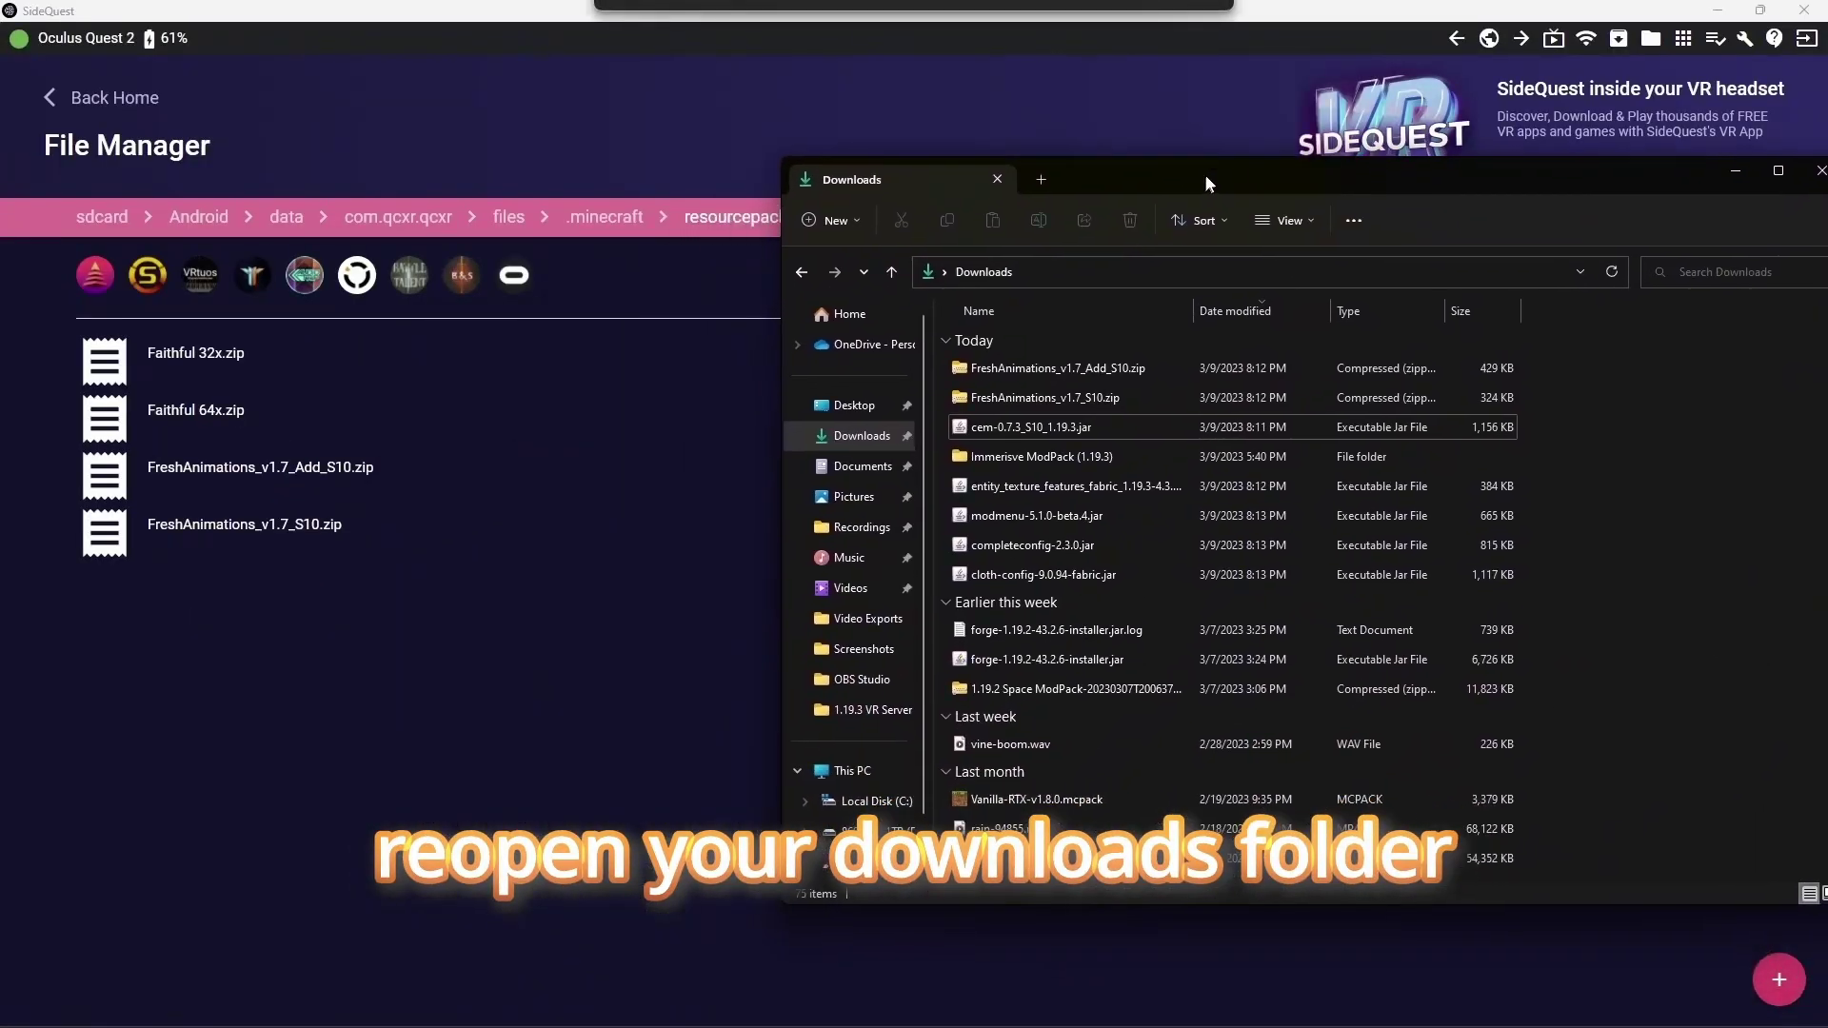
pyautogui.click(1282, 397)
pyautogui.keyDown('shift'); pyautogui.click(1182, 360); pyautogui.keyUp('shift')
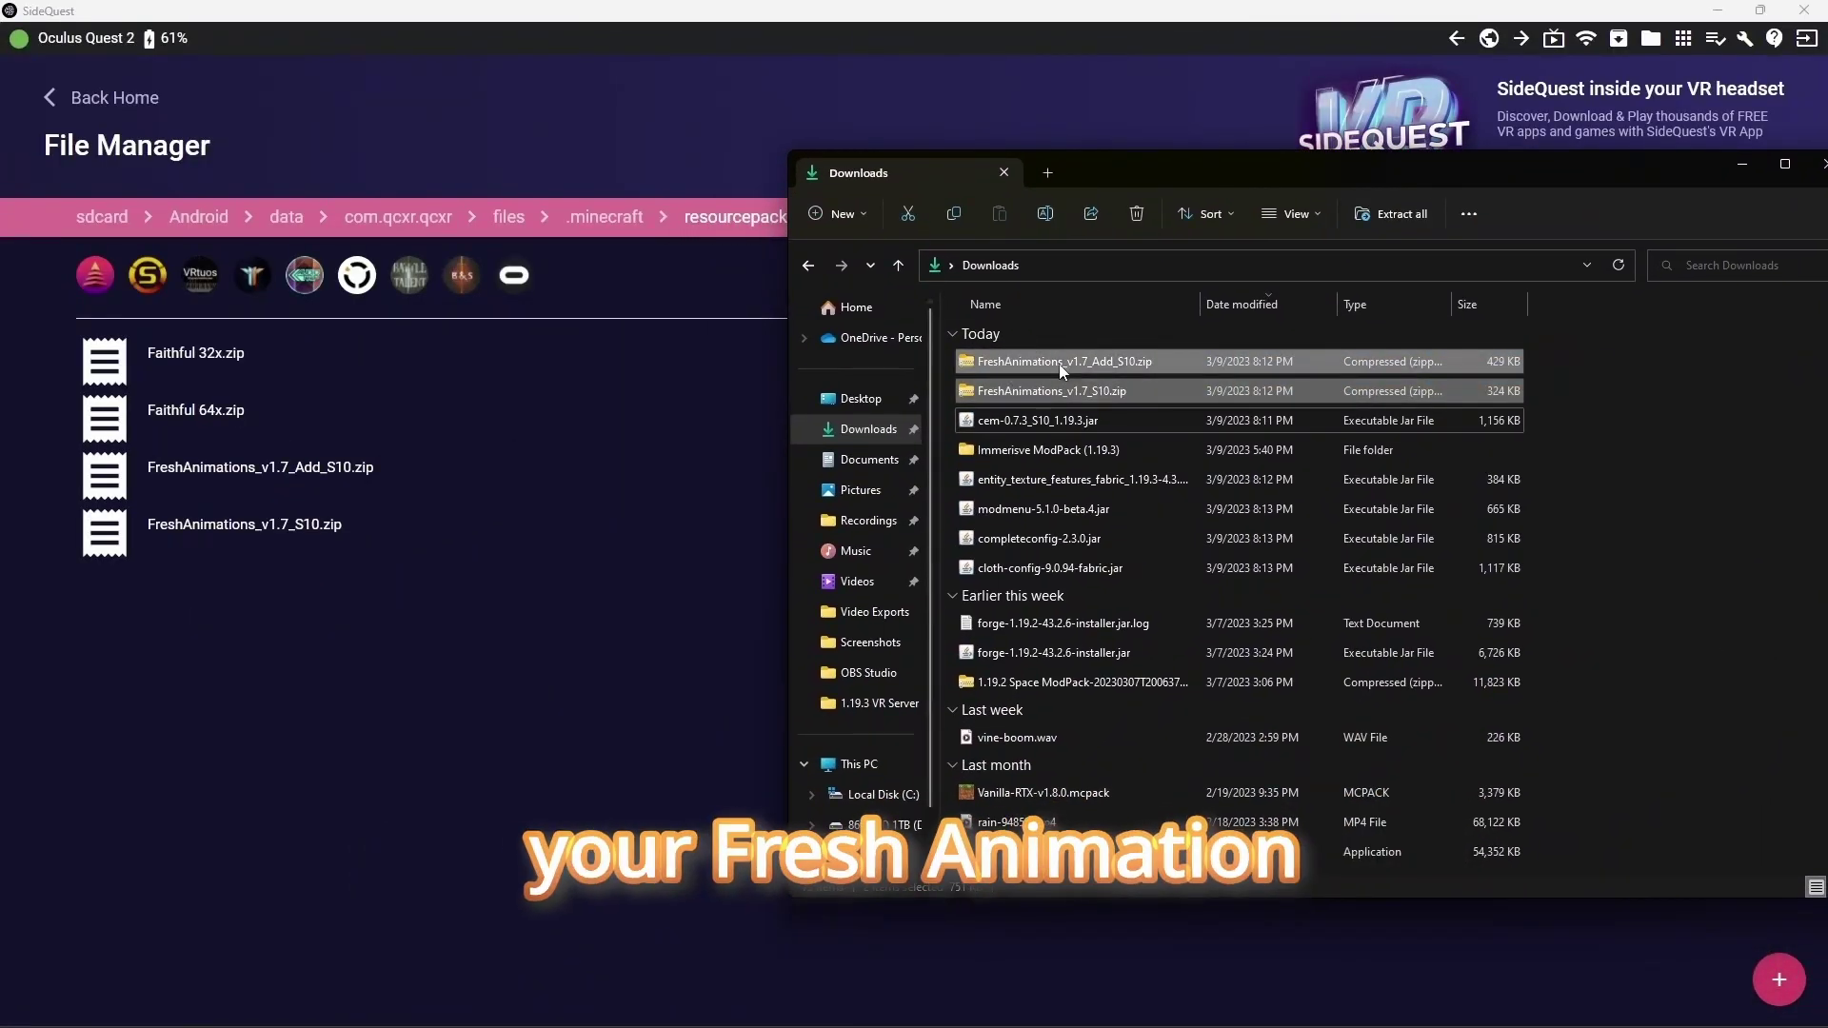
pyautogui.moveTo(1059, 365); pyautogui.dragTo(478, 686)
pyautogui.moveTo(1000, 173); pyautogui.dragTo(971, 309)
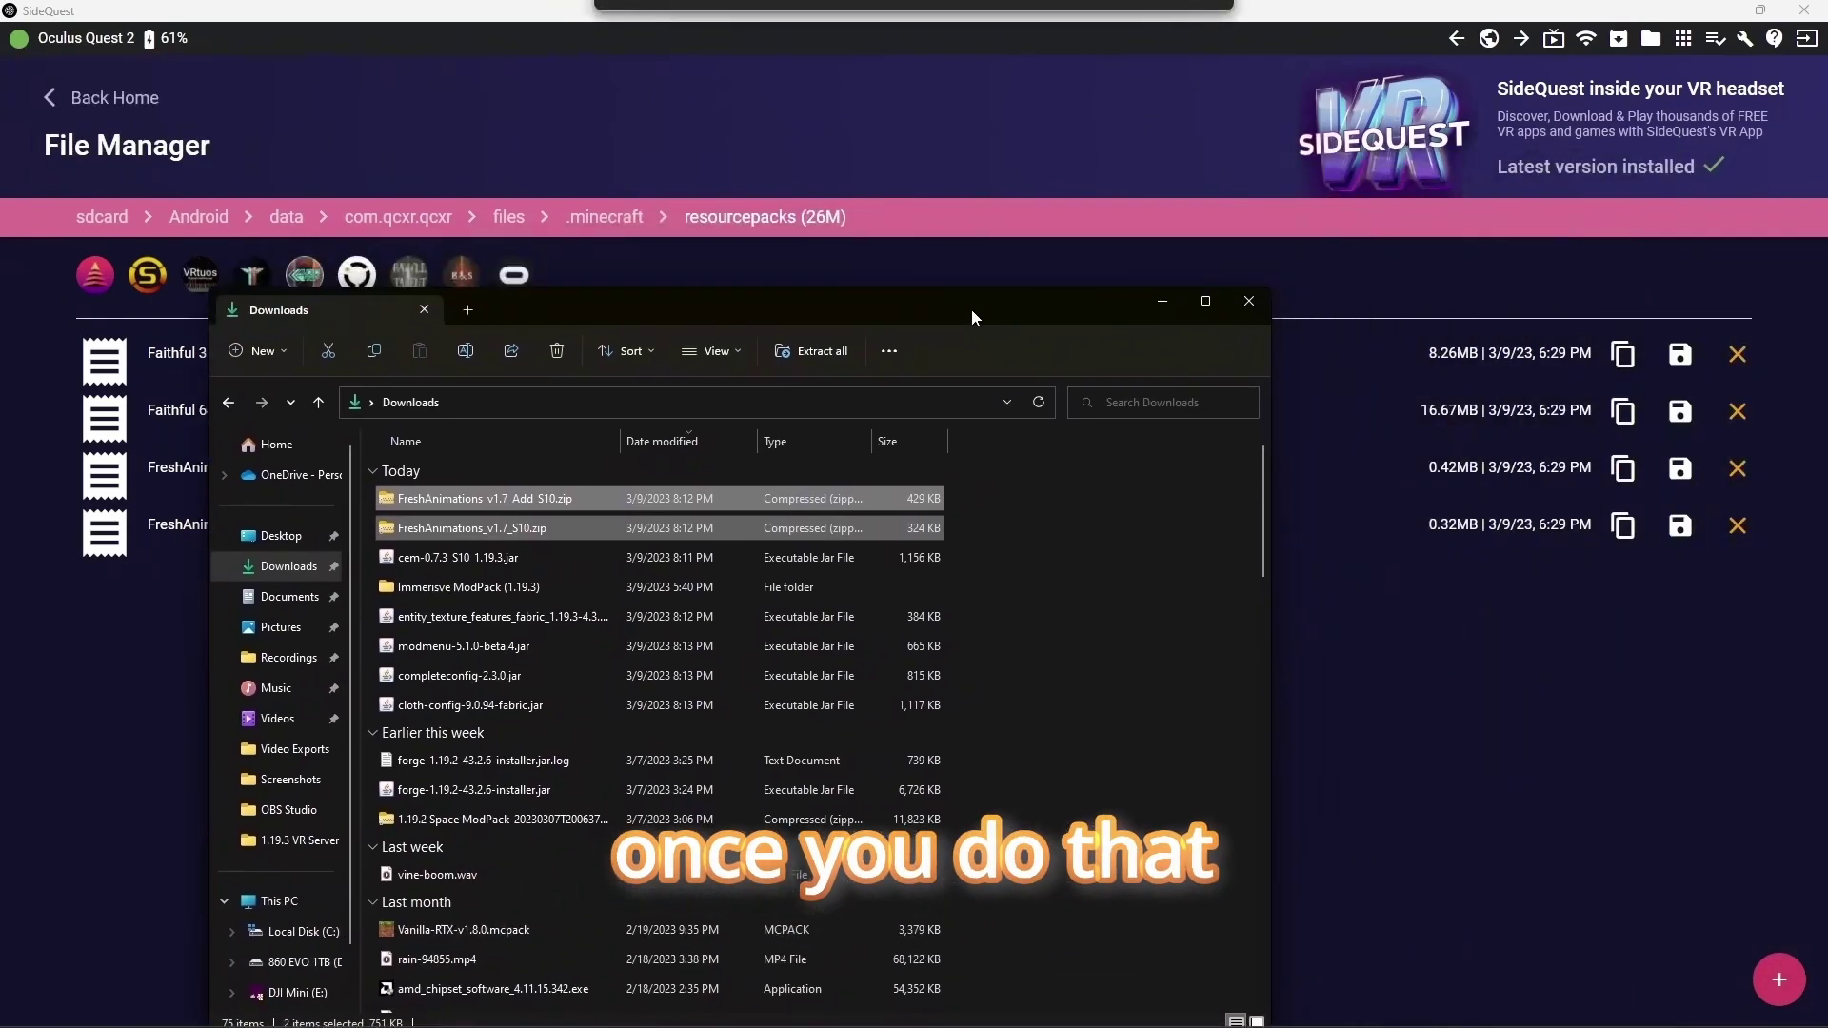
pyautogui.click(1248, 300)
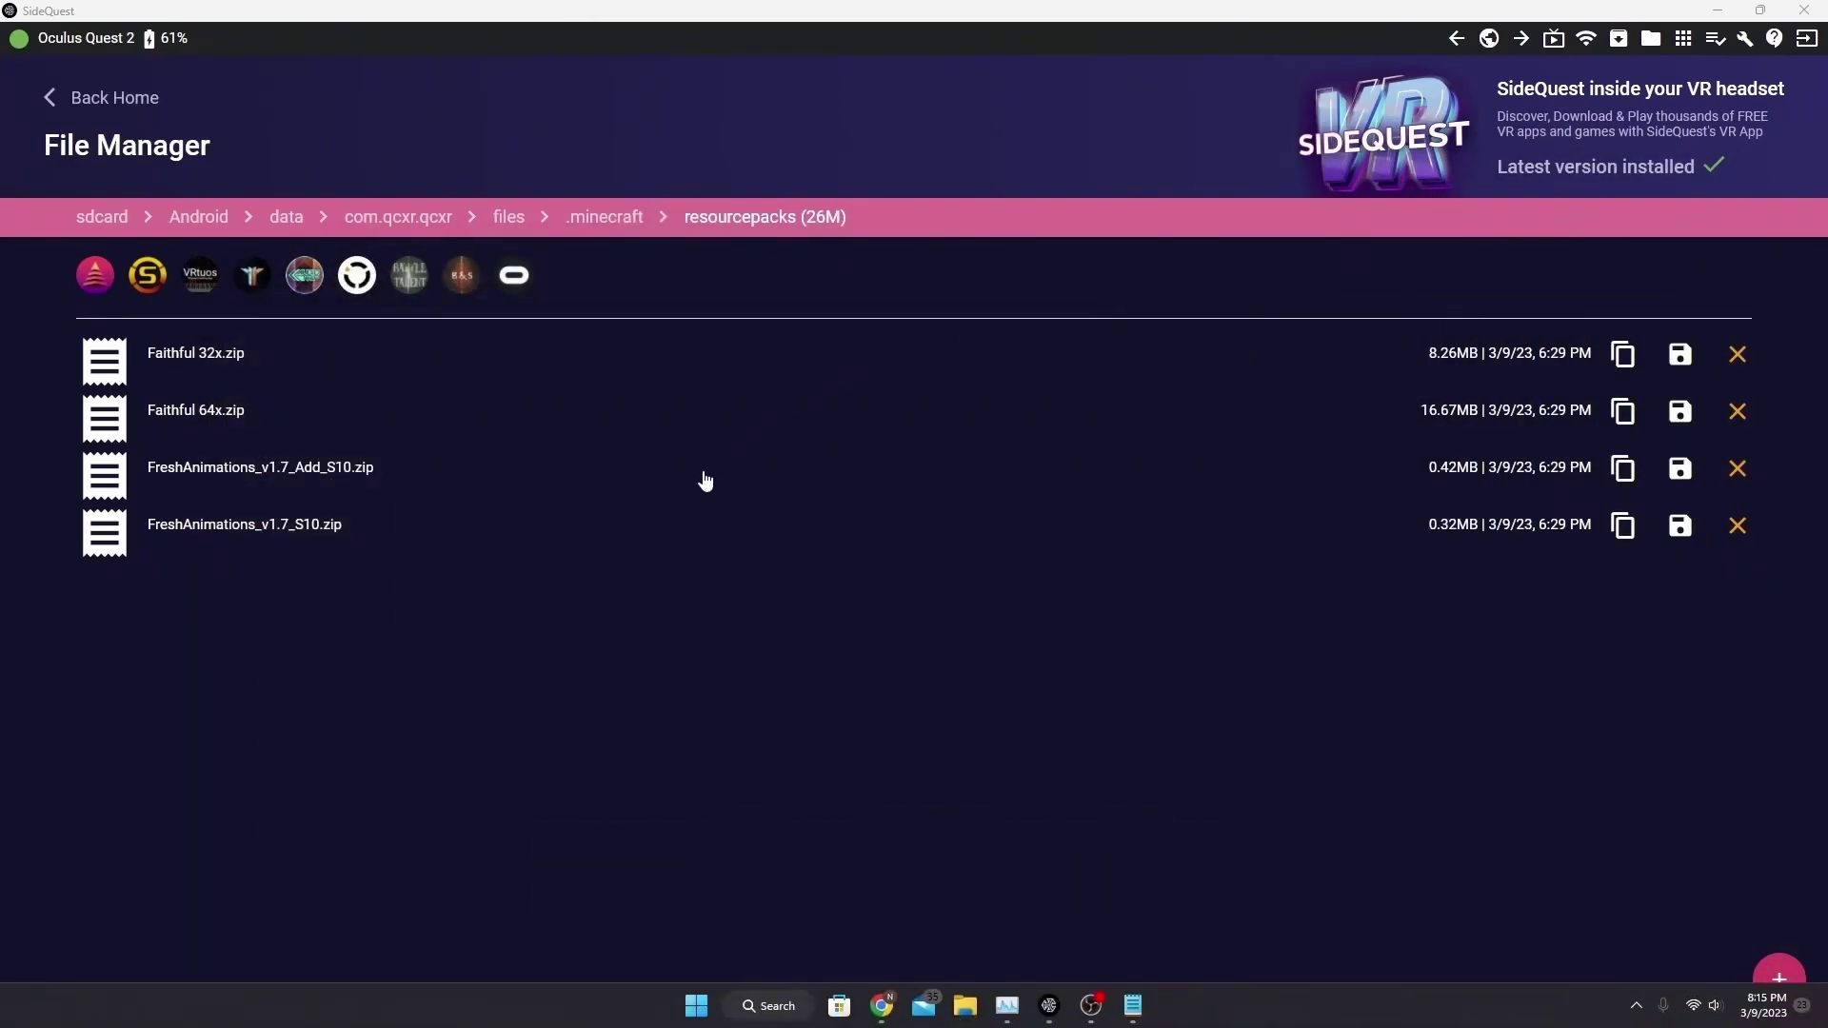